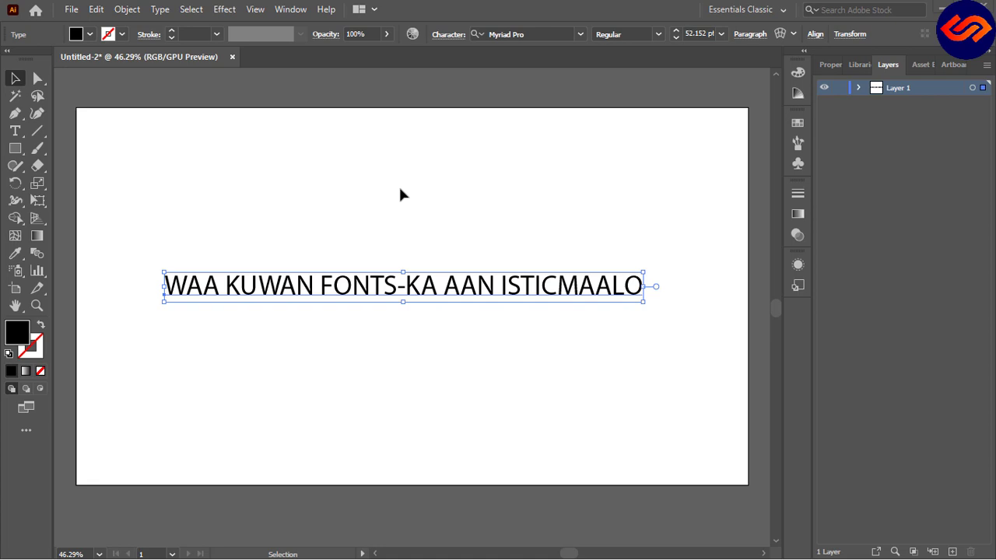
Step: Set the whole sample text line to Roboto Thin and preview its other styles, including Black Italic
double_click(385, 288)
key(ctrl+a)
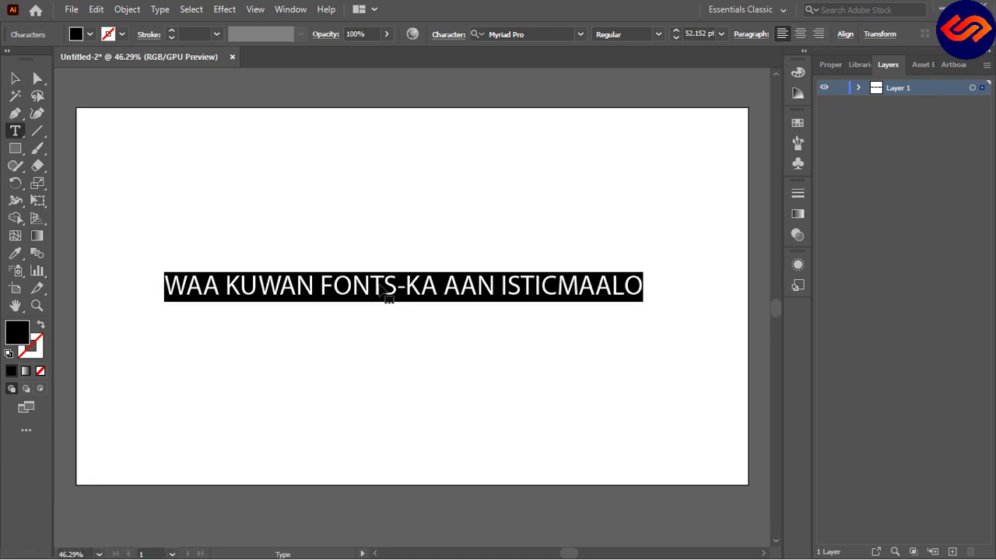
click(536, 33)
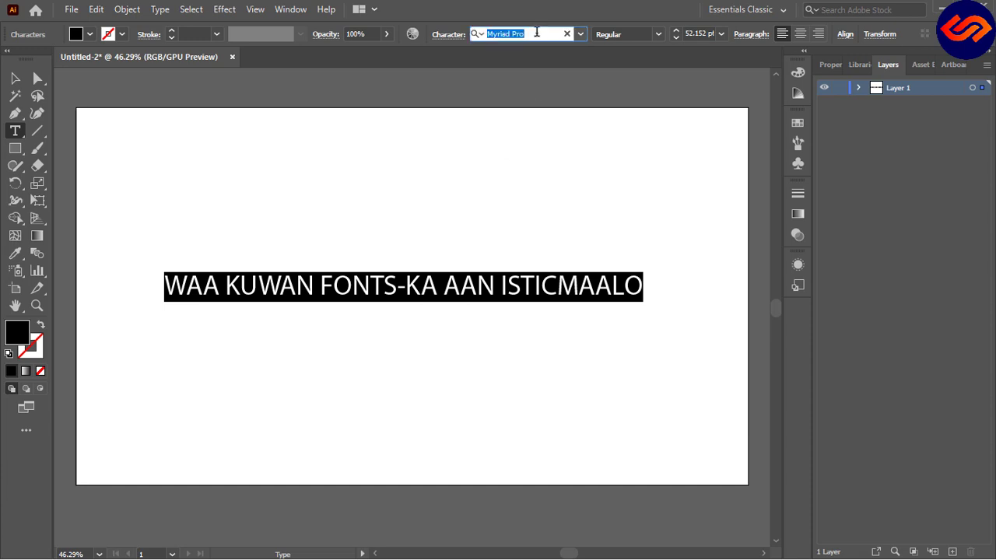
text(ROBOY)
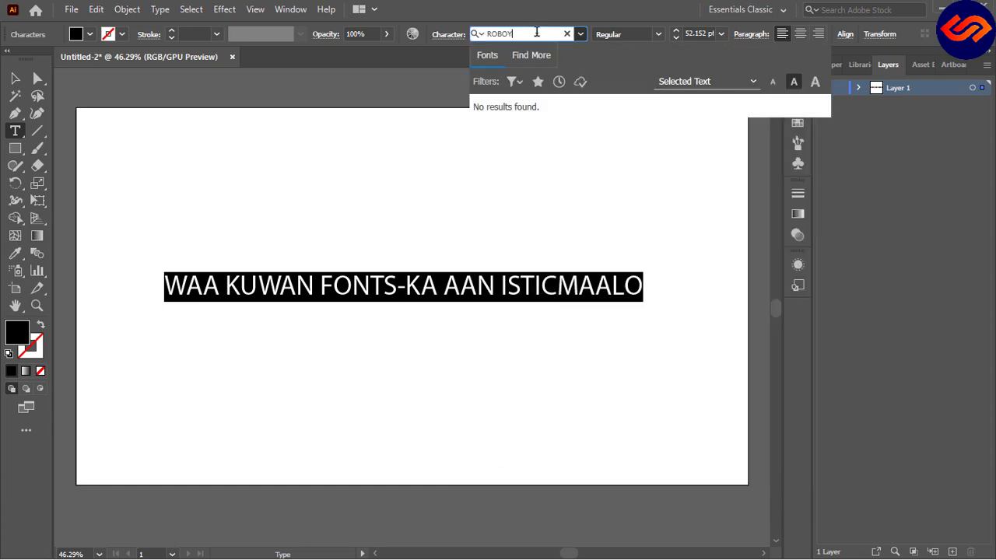
key(BackSpace)
text(TO)
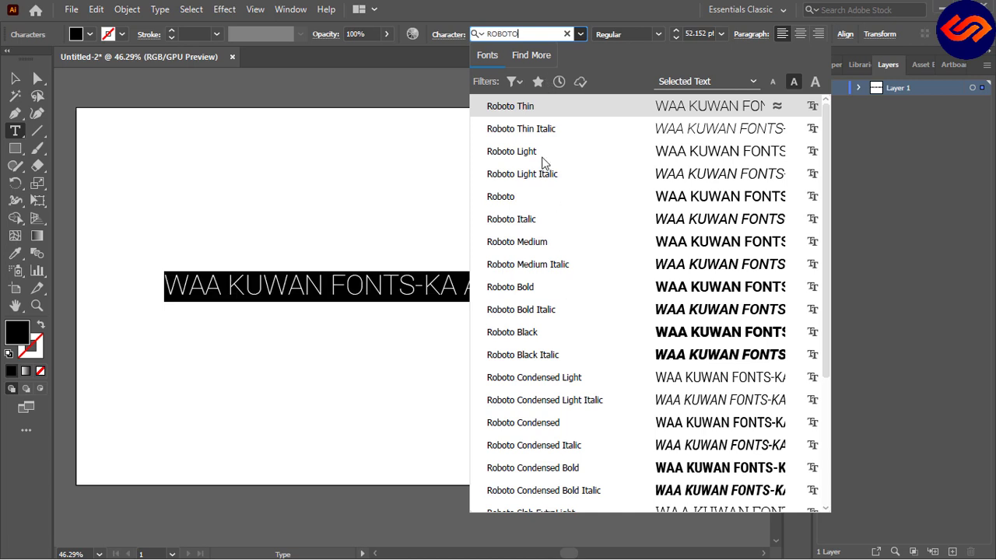
click(545, 106)
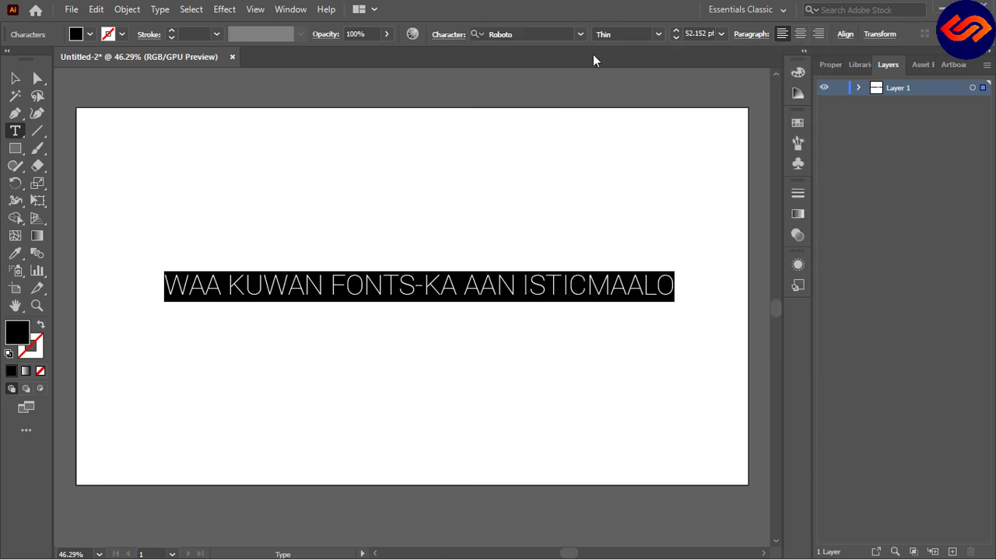
click(658, 34)
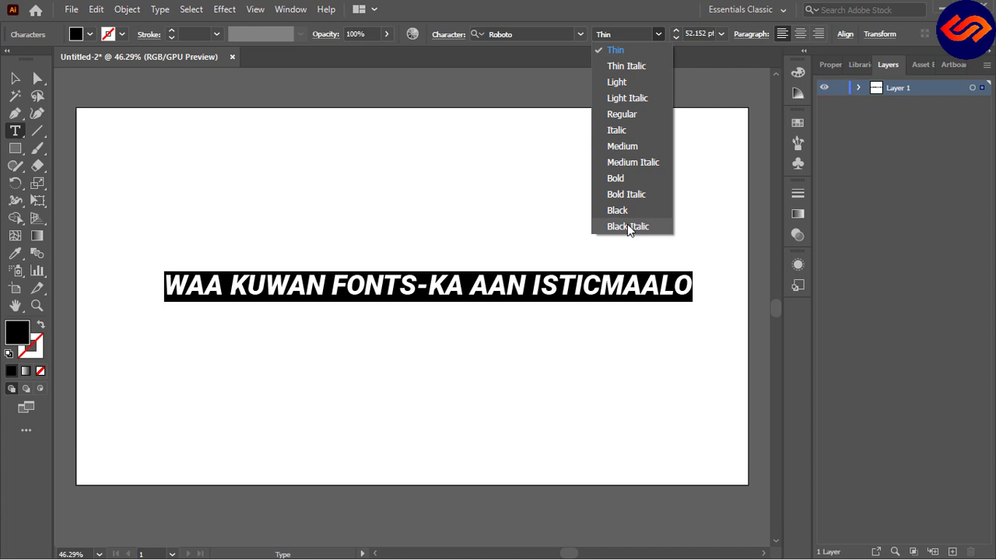
click(658, 35)
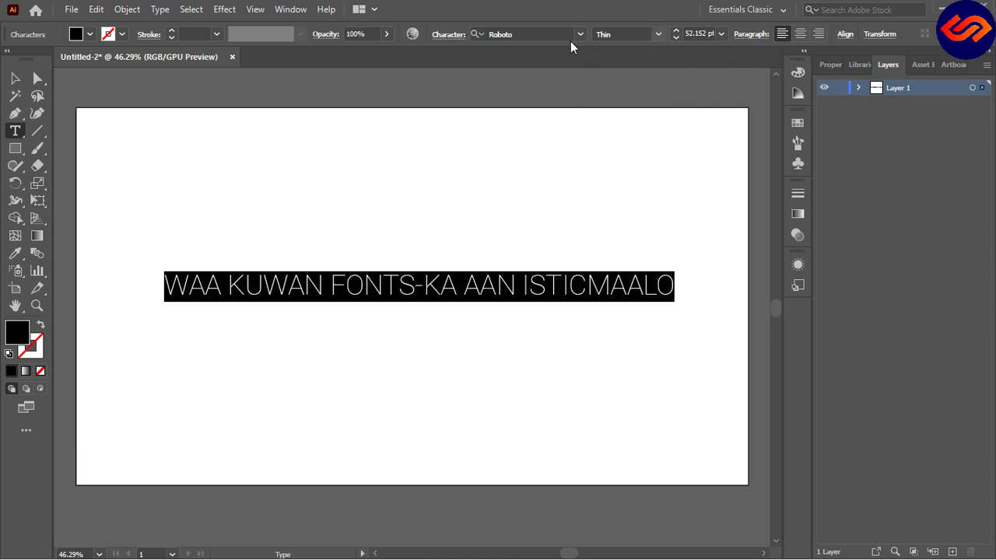
Step: Preview the Gotham fonts on the sample text, and apply Bebas Neue Regular to it
click(525, 34)
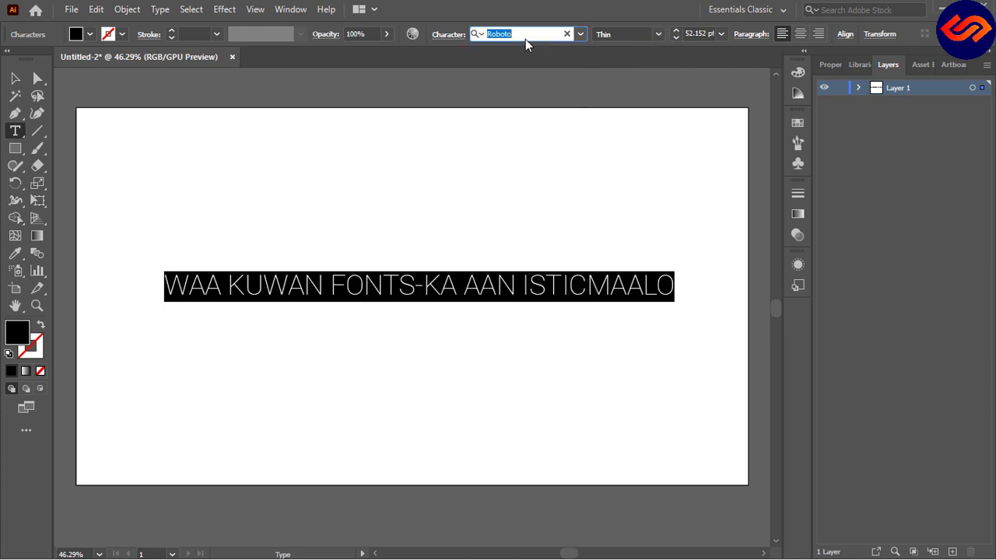
text(GOTHAM)
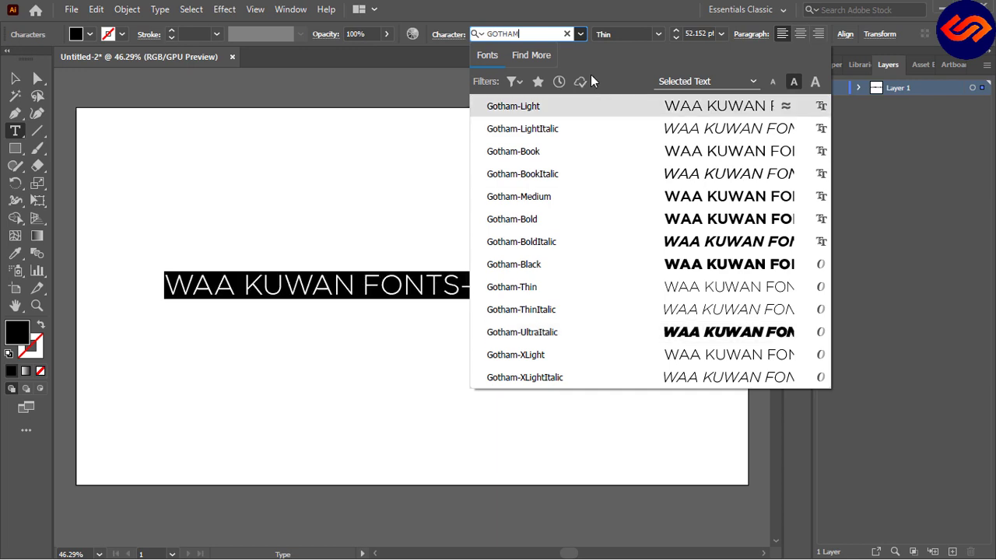
click(532, 35)
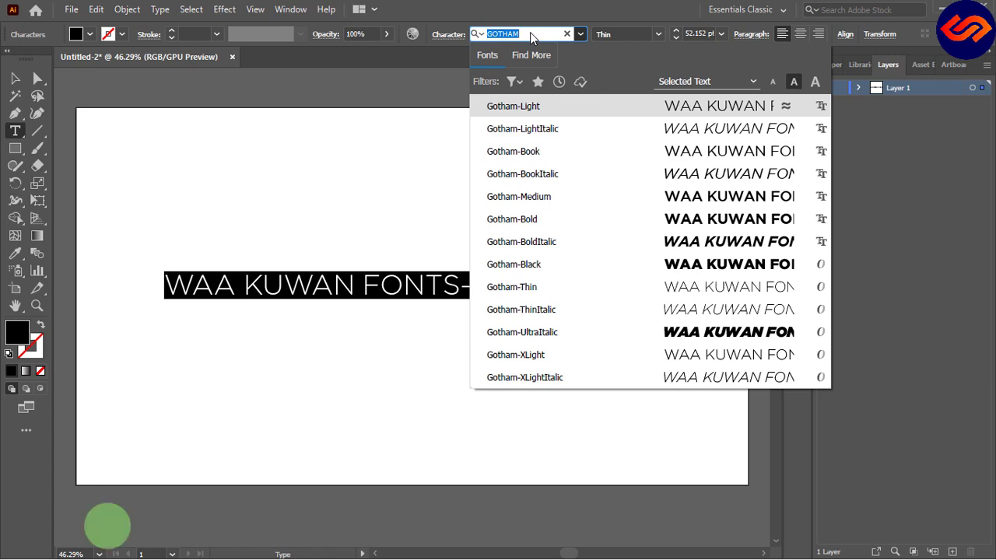
text(BEBAS)
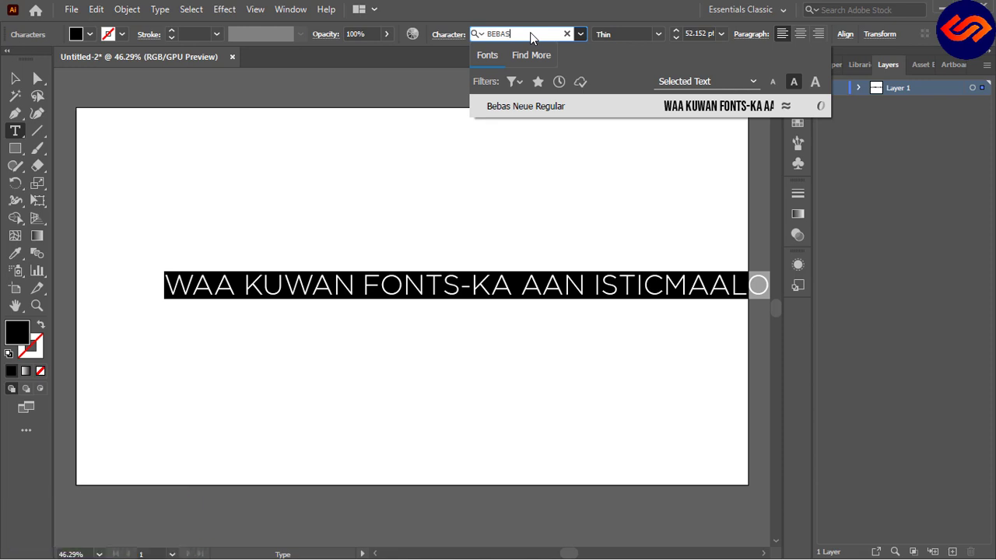
click(536, 109)
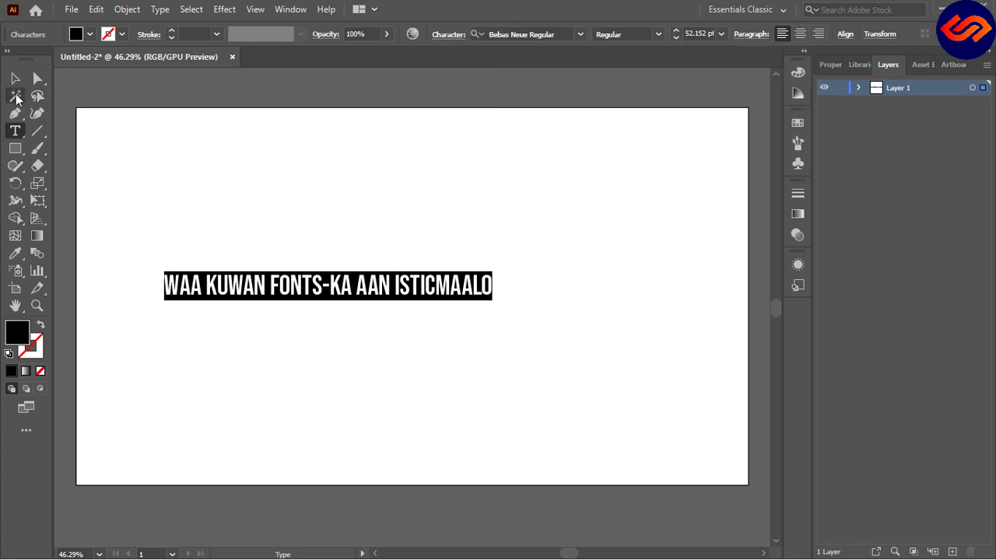
Step: Change the font of the whole sample text line to Gilroy Light
click(14, 81)
triple_click(314, 289)
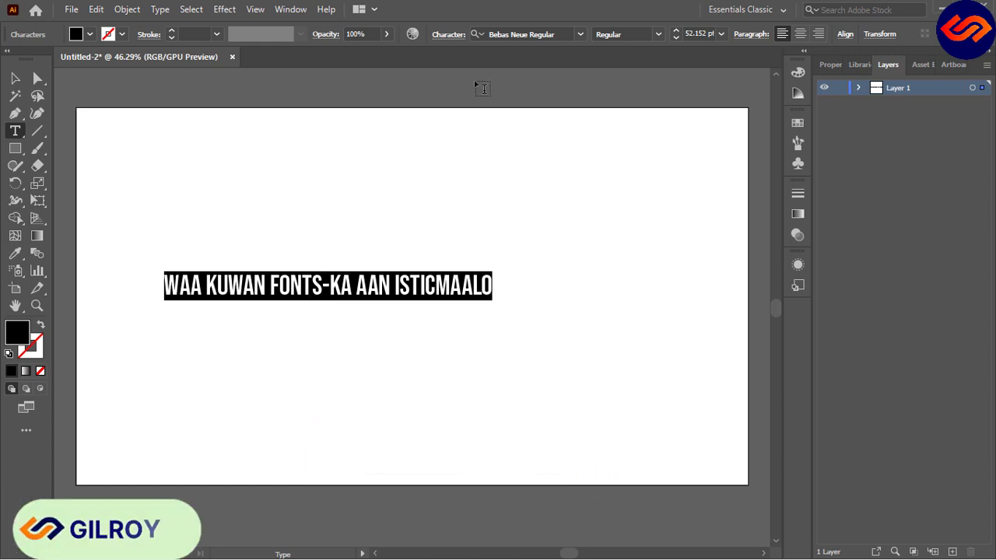
click(514, 35)
text(GIL)
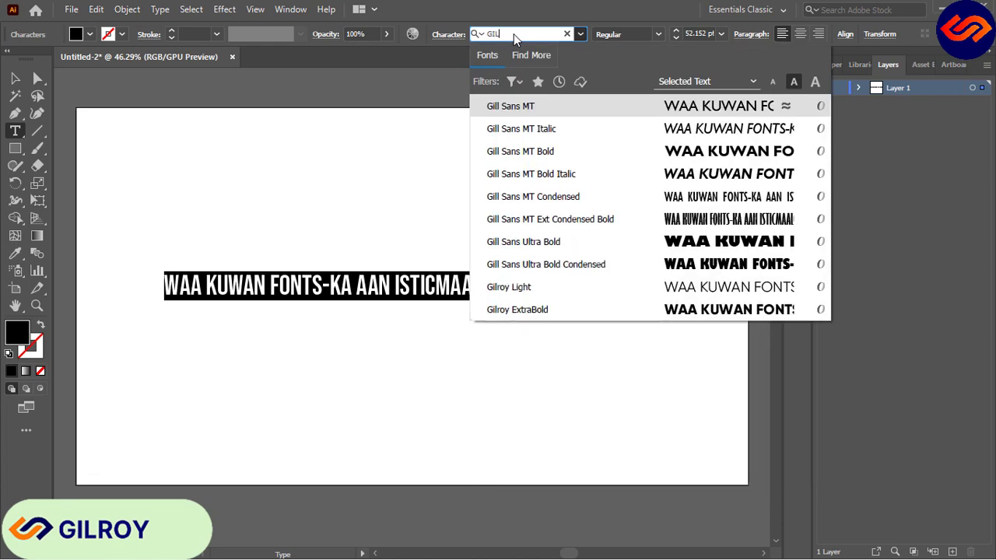
click(542, 288)
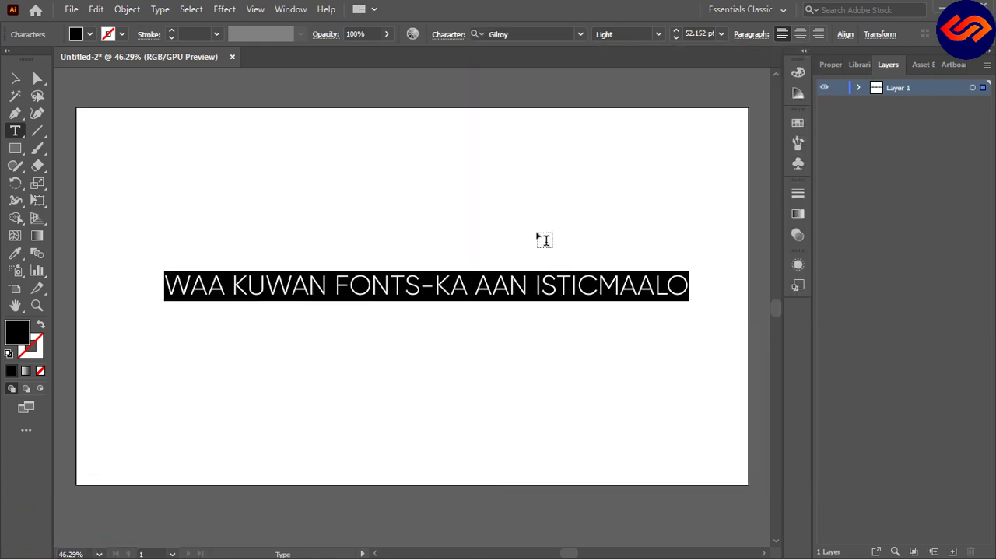
Step: Switch the sample text's Gilroy style to ExtraBold and back to Light
click(659, 34)
click(639, 66)
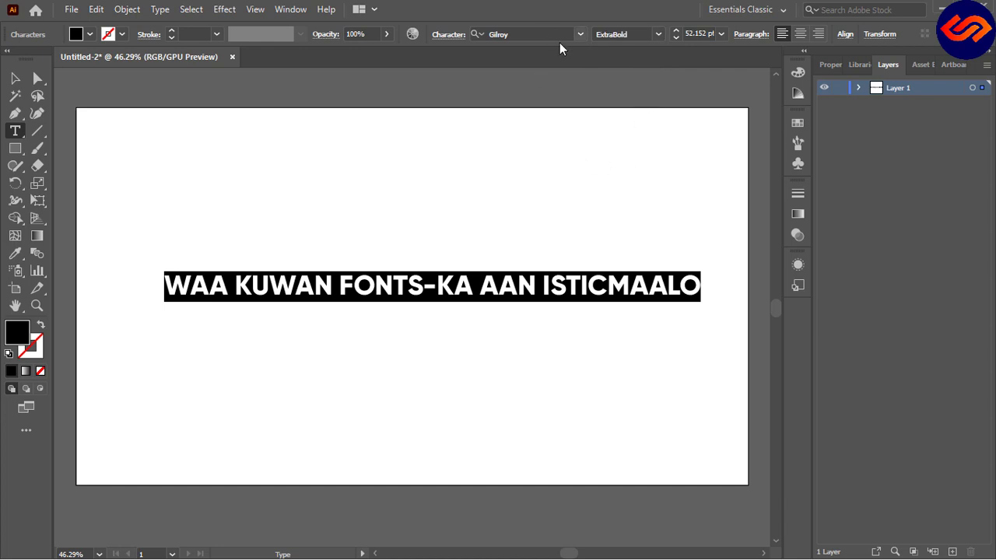
click(658, 35)
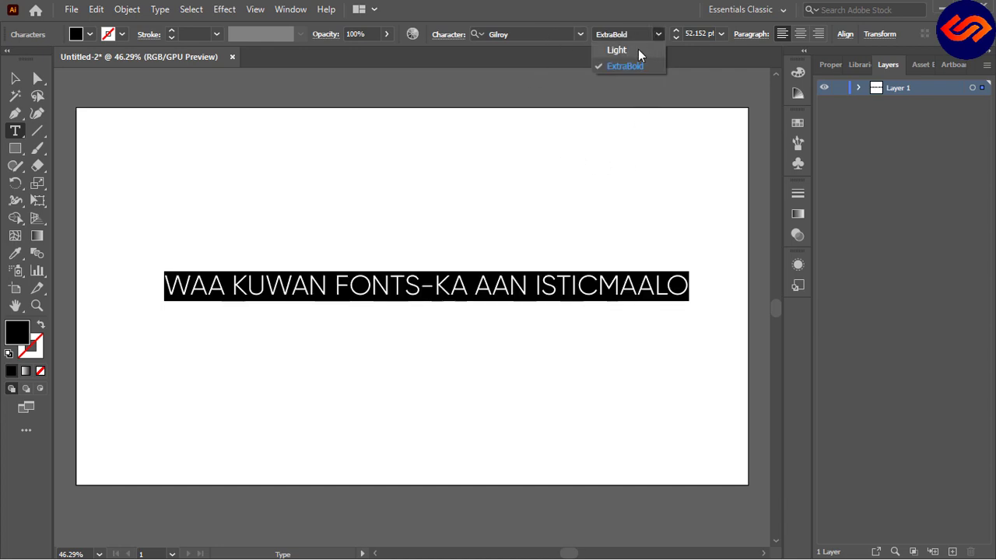
click(638, 49)
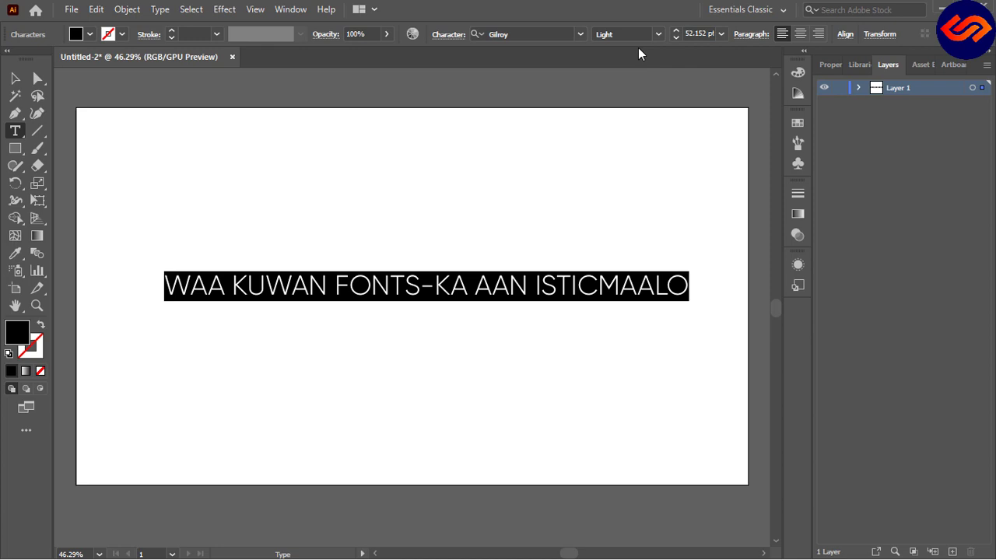
Step: Change the sample text's font to Kaushan Script and deselect the characters to view it
click(544, 33)
key(BackSpace)
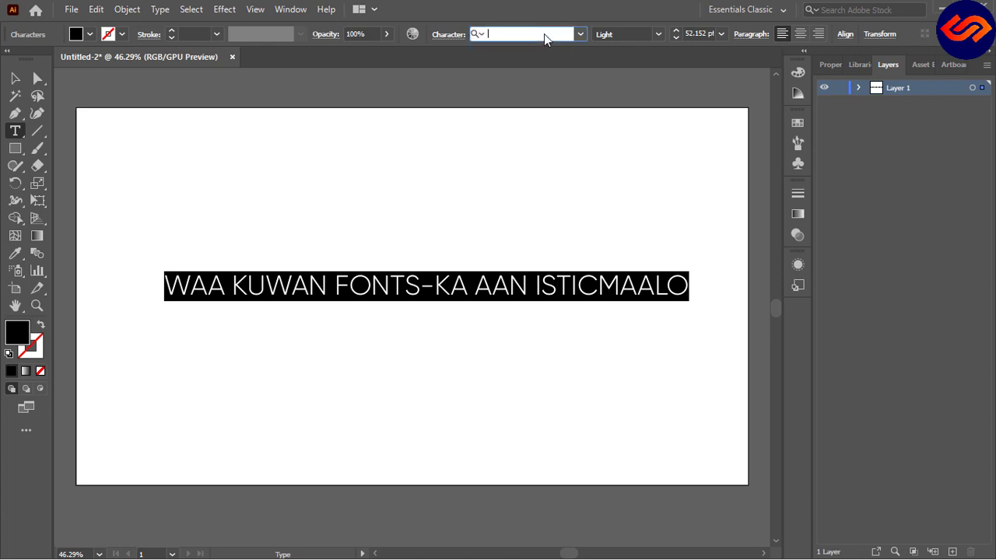
text(K)
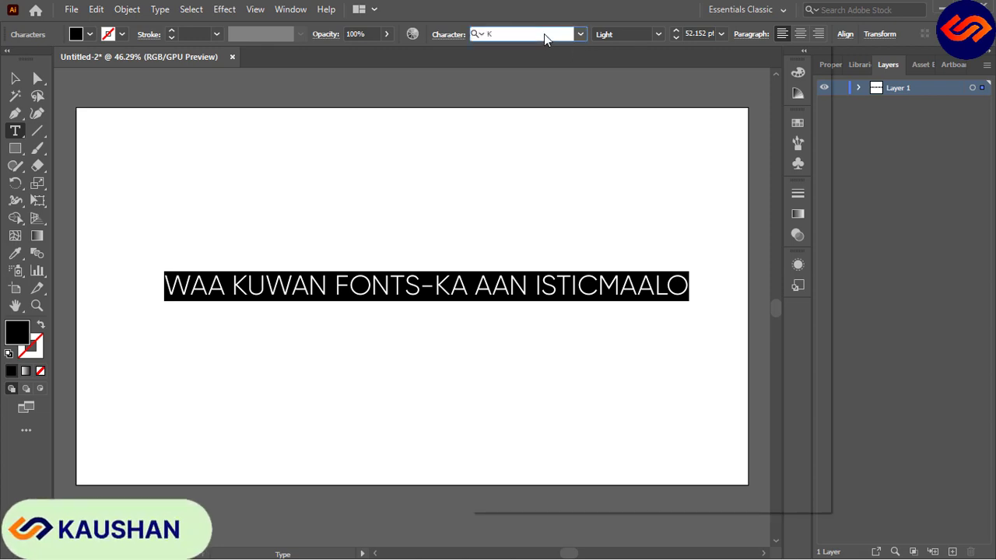
text(UA)
key(BackSpace)
key(BackSpace)
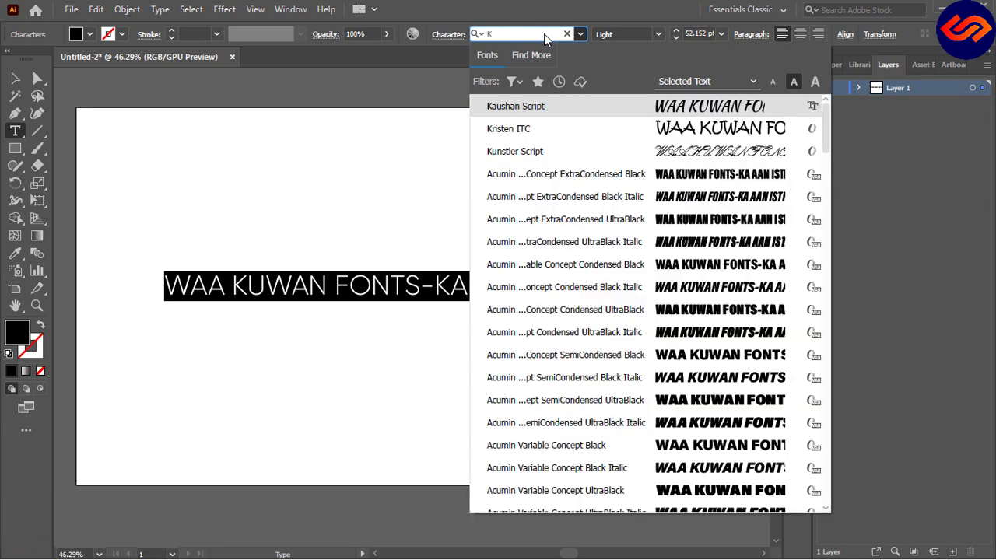
text(au)
click(533, 109)
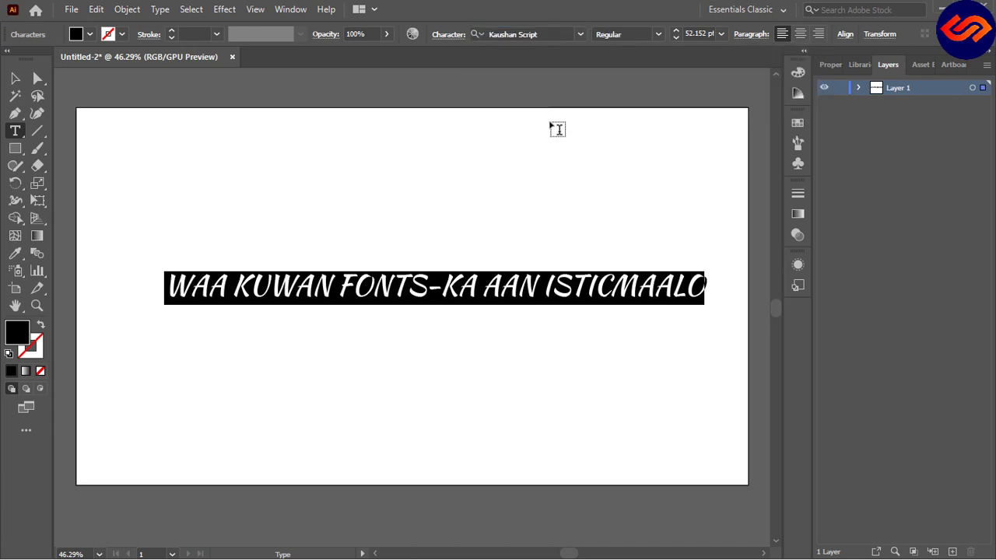
click(484, 286)
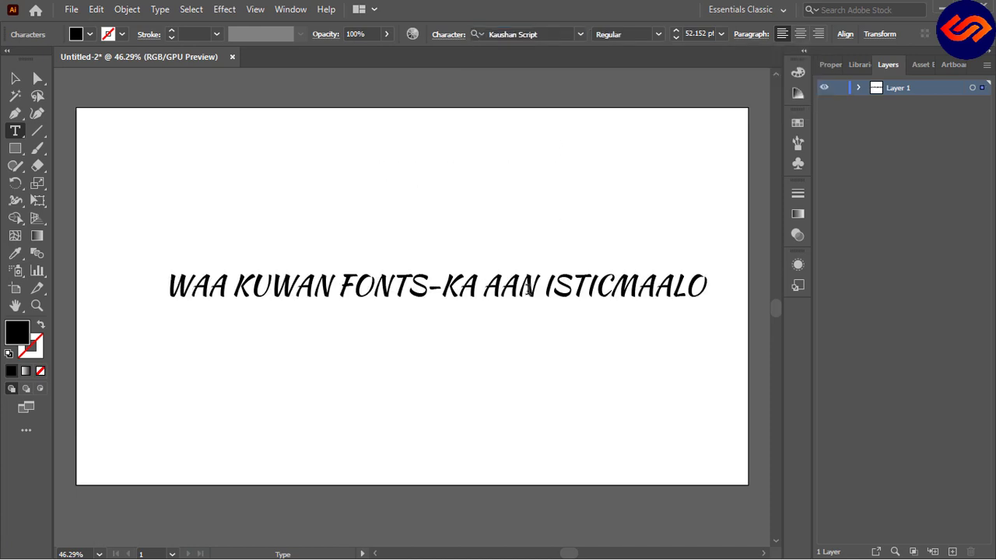
click(542, 38)
click(541, 38)
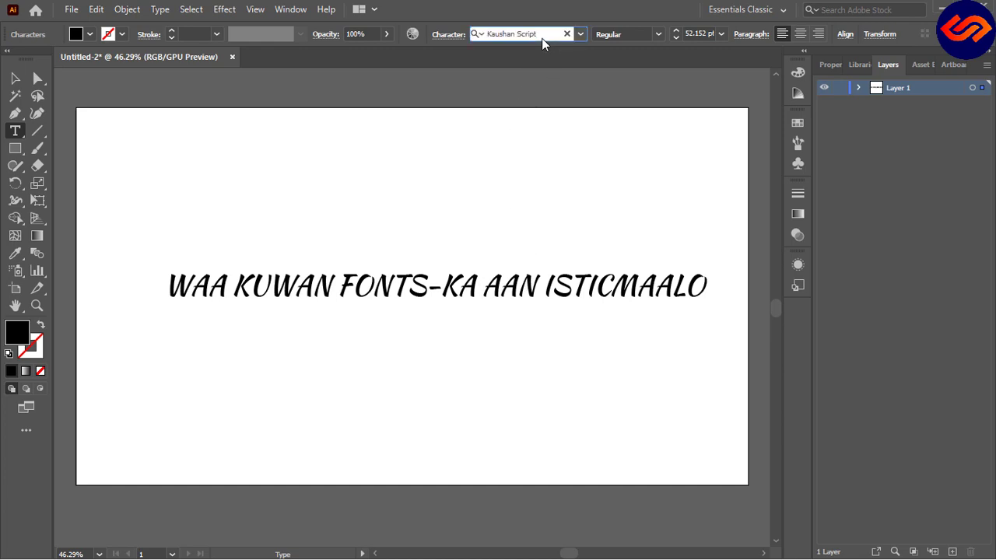
click(538, 36)
key(BackSpace)
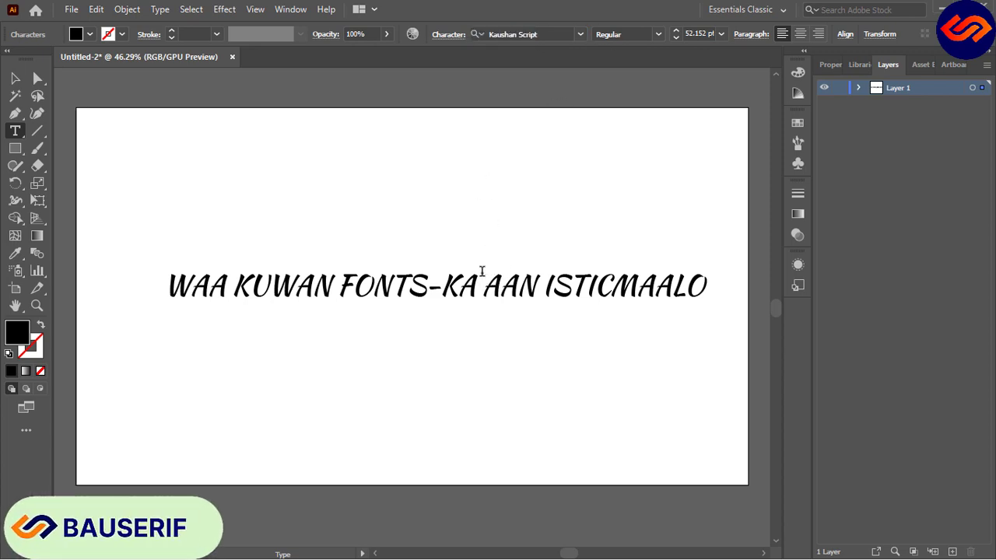
Step: Change the font of the whole sample text line to bauserif and deselect the characters to view it
triple_click(483, 277)
click(548, 39)
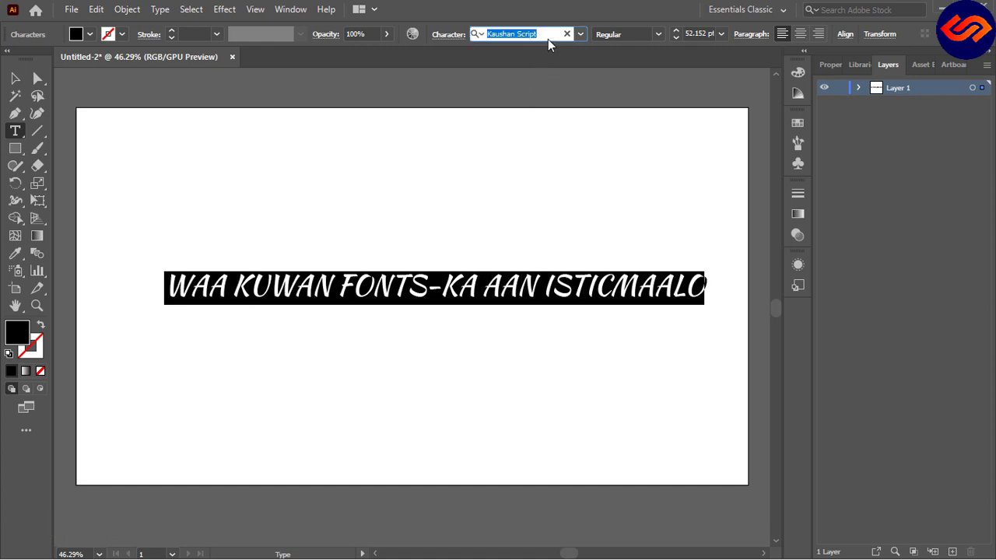
key(BackSpace)
text(bau)
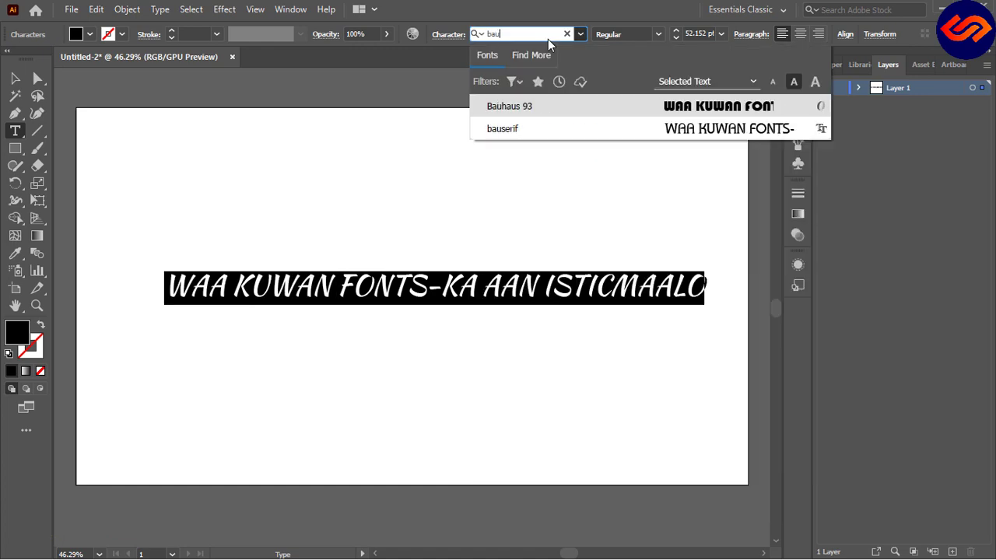
click(521, 131)
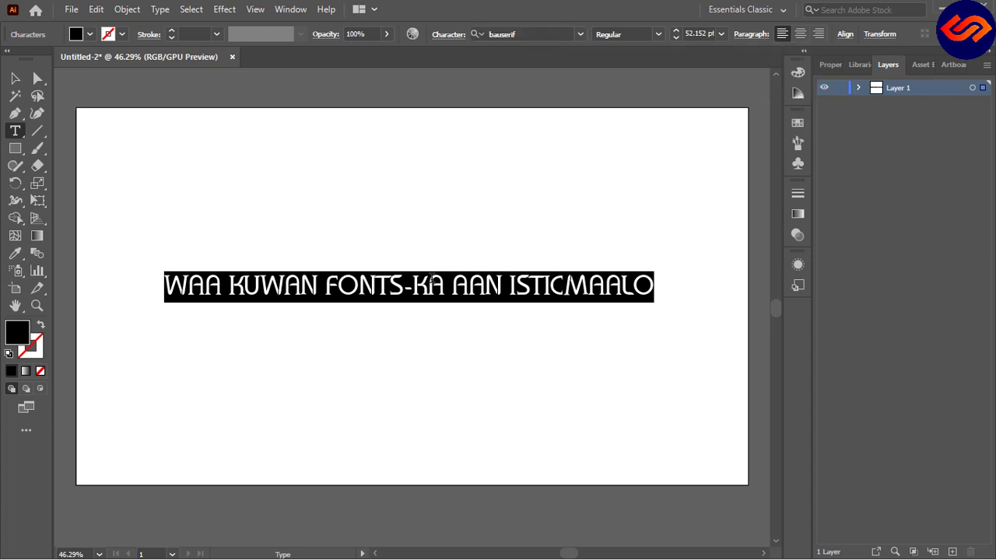
click(432, 279)
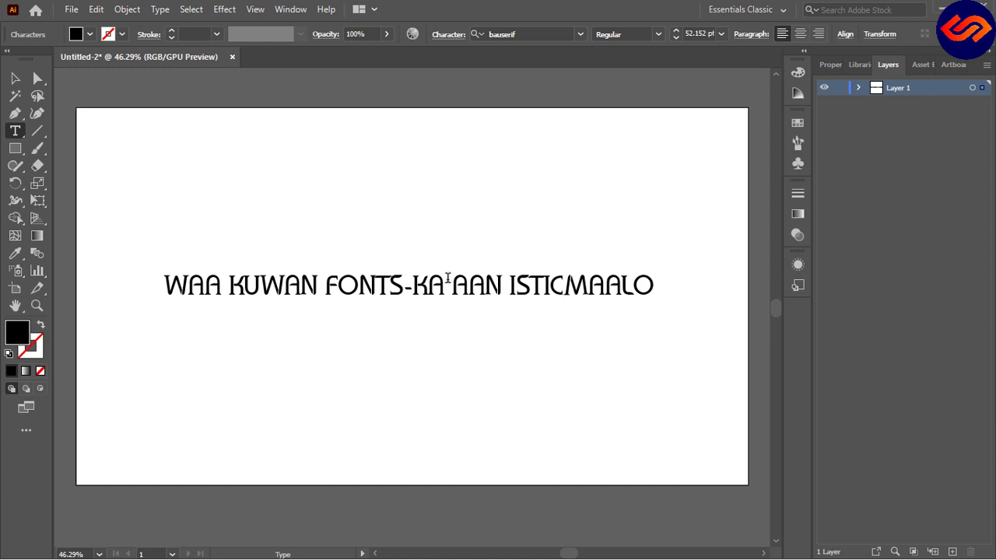
Step: Select the whole sample text line and copy it
triple_click(438, 278)
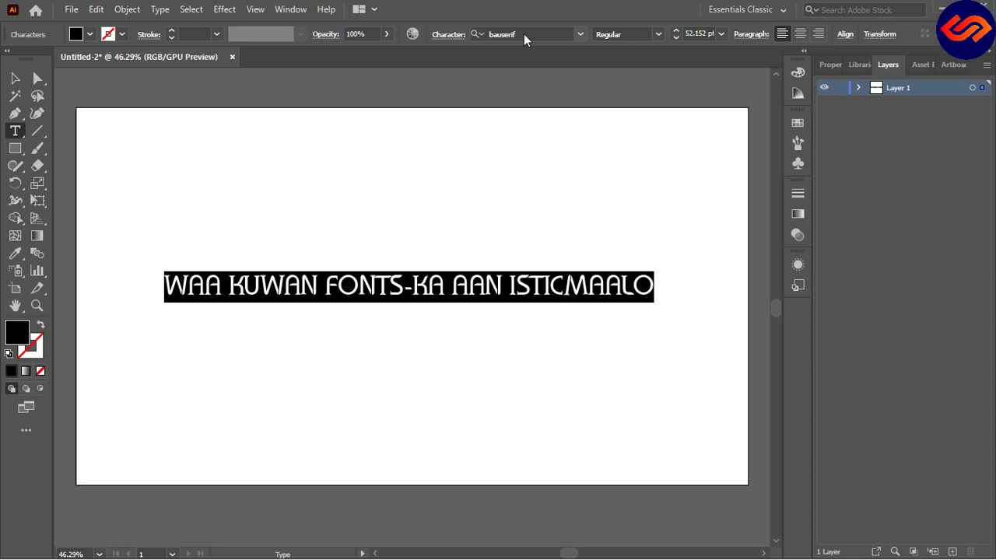
triple_click(576, 285)
key(ctrl+c)
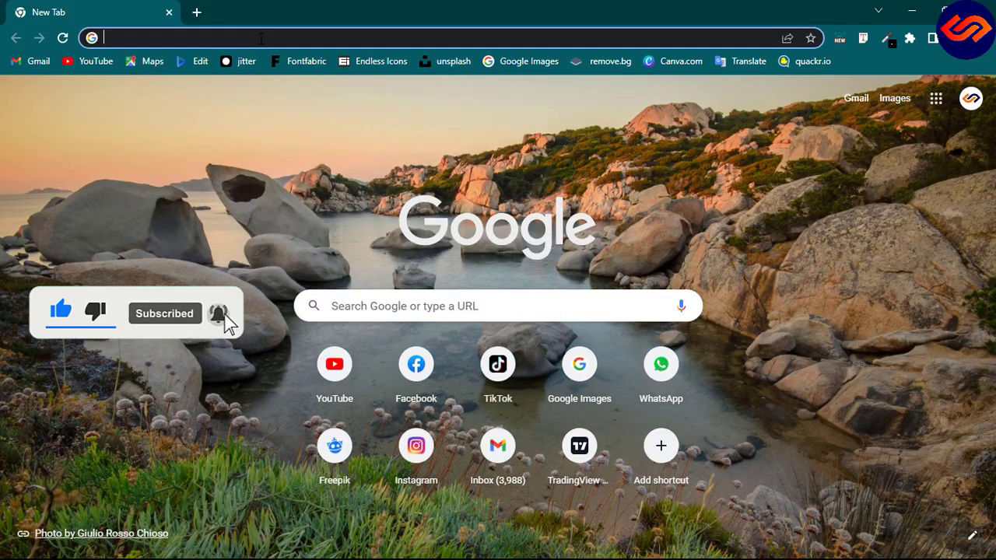
Step: In the Chrome browser, search Google for "google fonts"
click(262, 38)
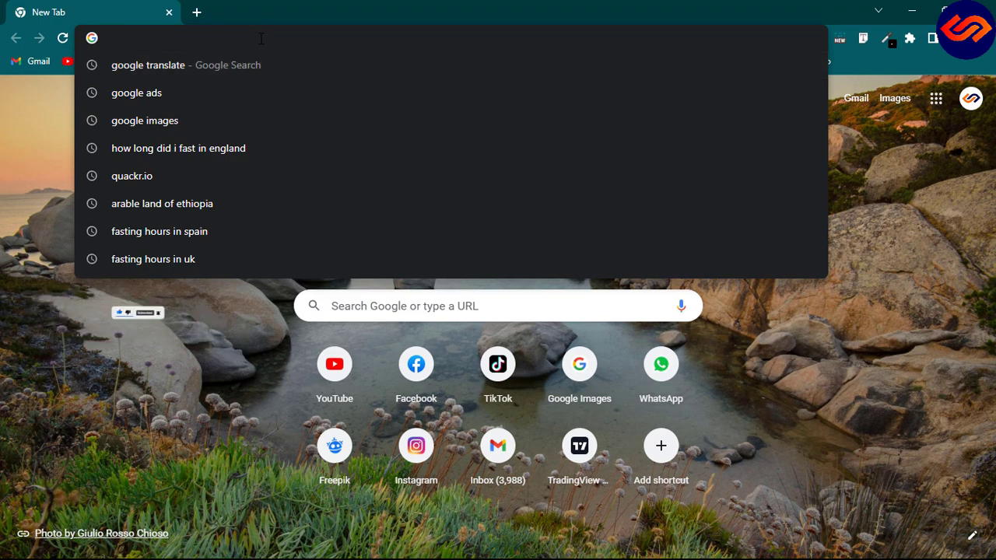
text(go)
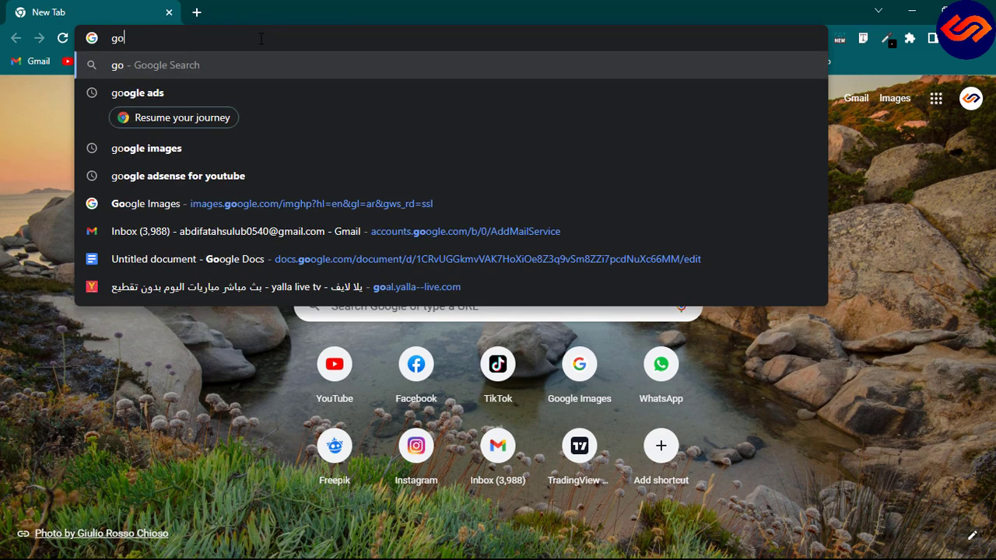
text(ogle fonts)
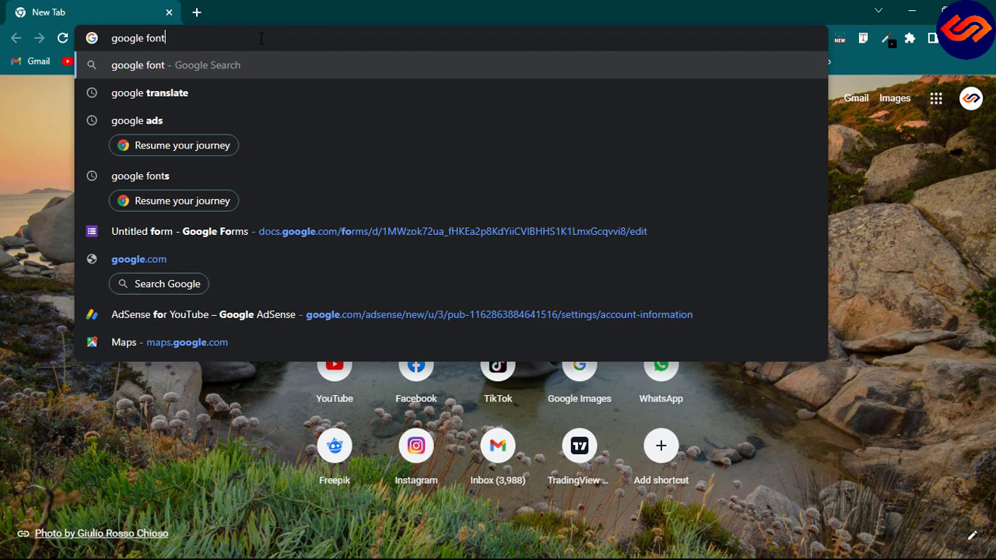
key(Return)
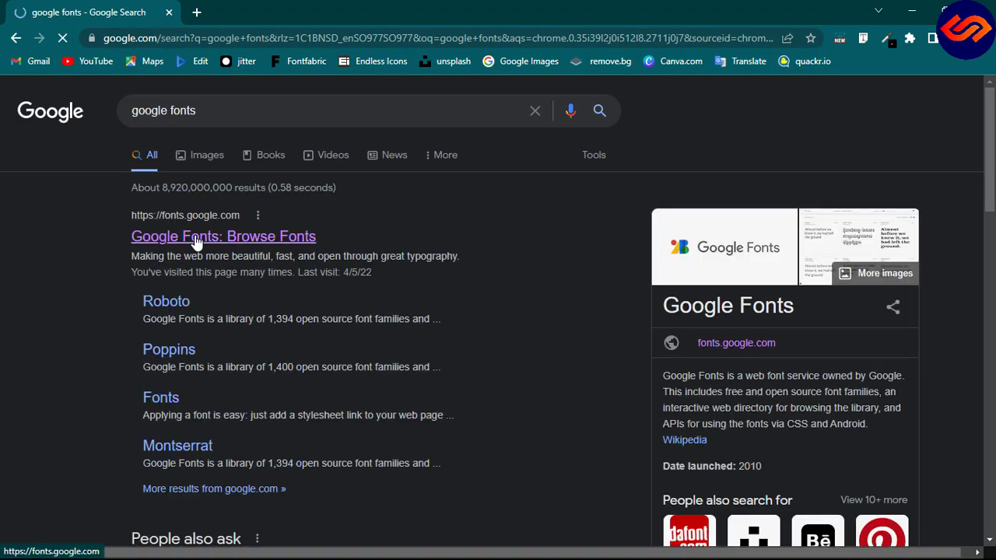
Step: Open the Google Fonts website and paste the copied line "WAA KUWAN FONTS-KA AAN ISTICMAALO" as the custom preview text
click(197, 242)
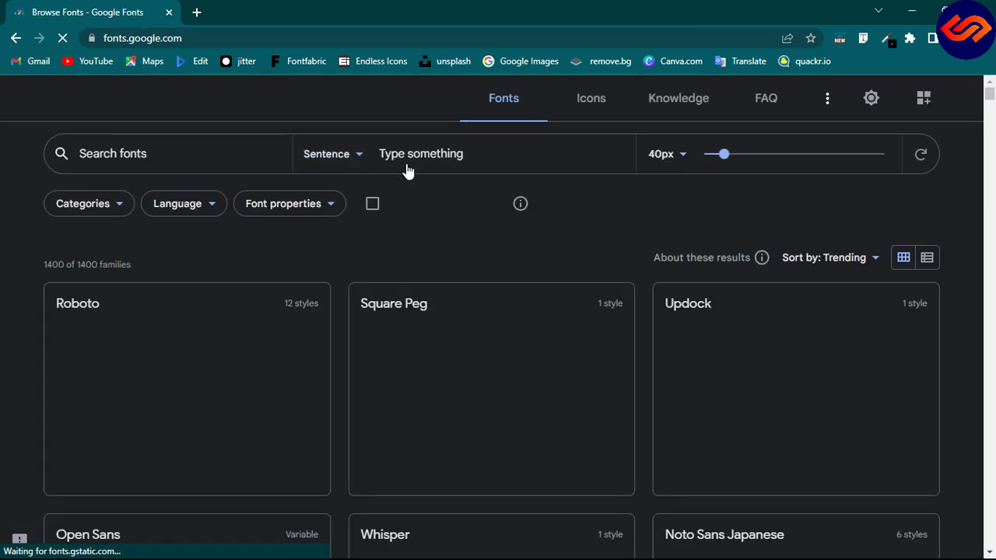
click(431, 153)
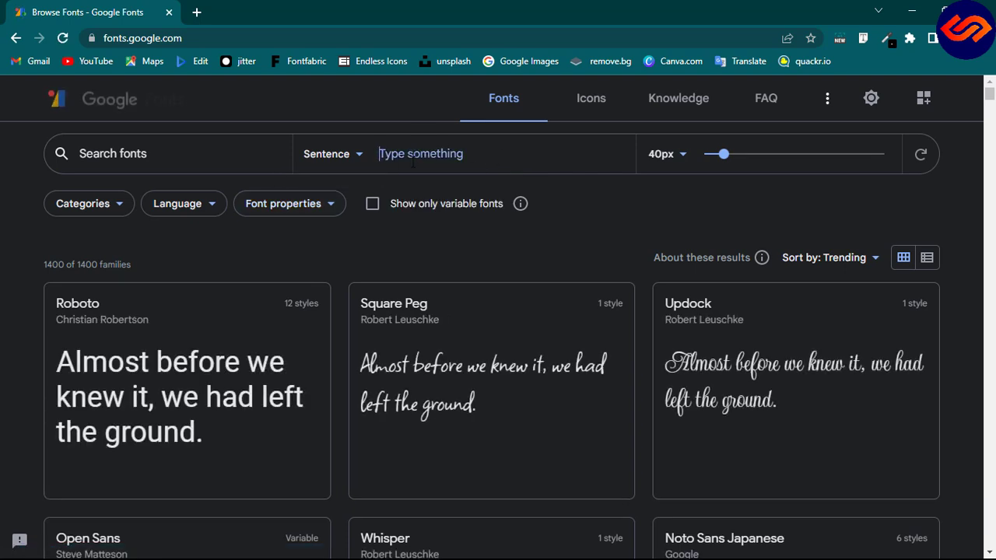
key(ctrl+v)
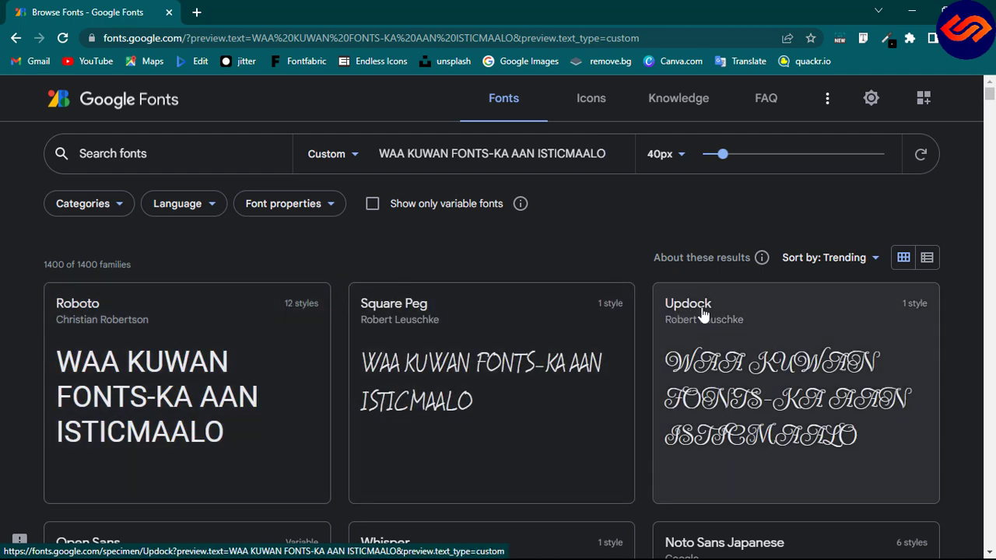
Step: Browse the Google Fonts catalogue to compare how the custom sample text looks in the different font families
scroll(549, 373, down, 3)
scroll(549, 374, up, 1)
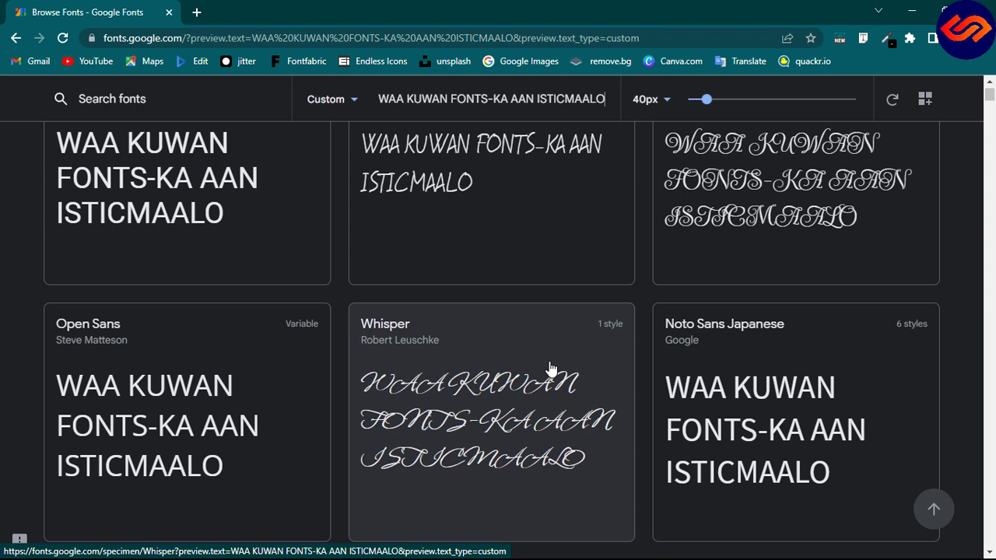
scroll(550, 367, up, 3)
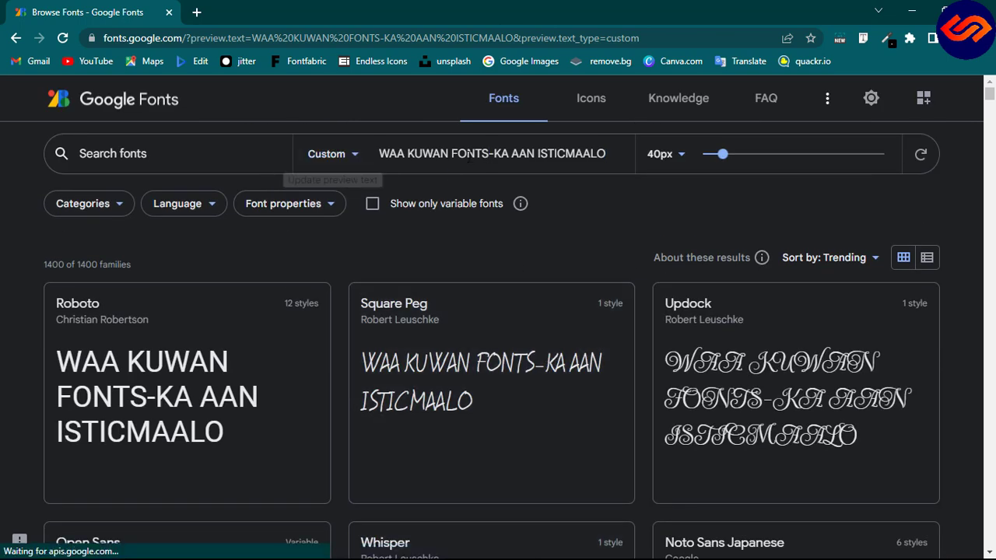
key(Left)
key(Left)
key(Left)
scroll(461, 389, down, 7)
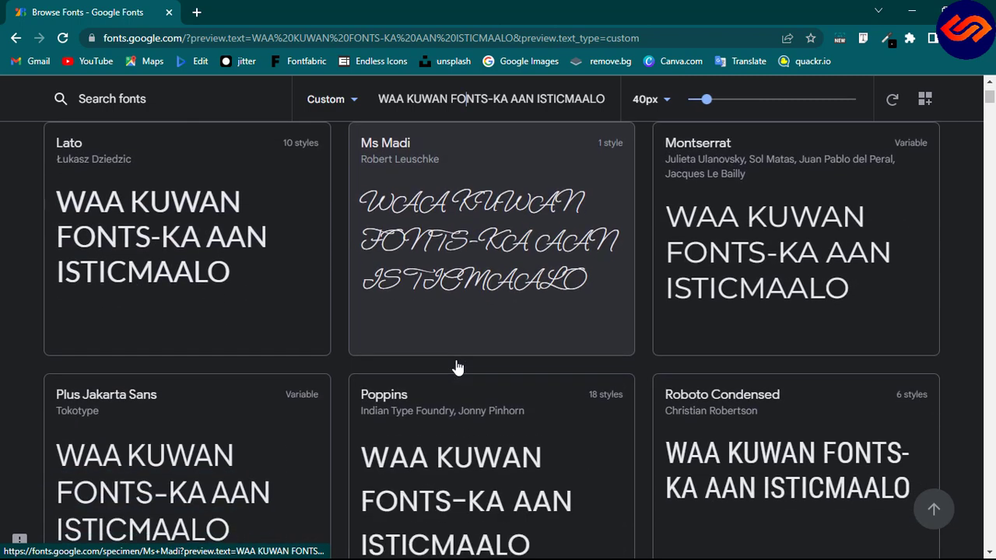
scroll(456, 366, down, 2)
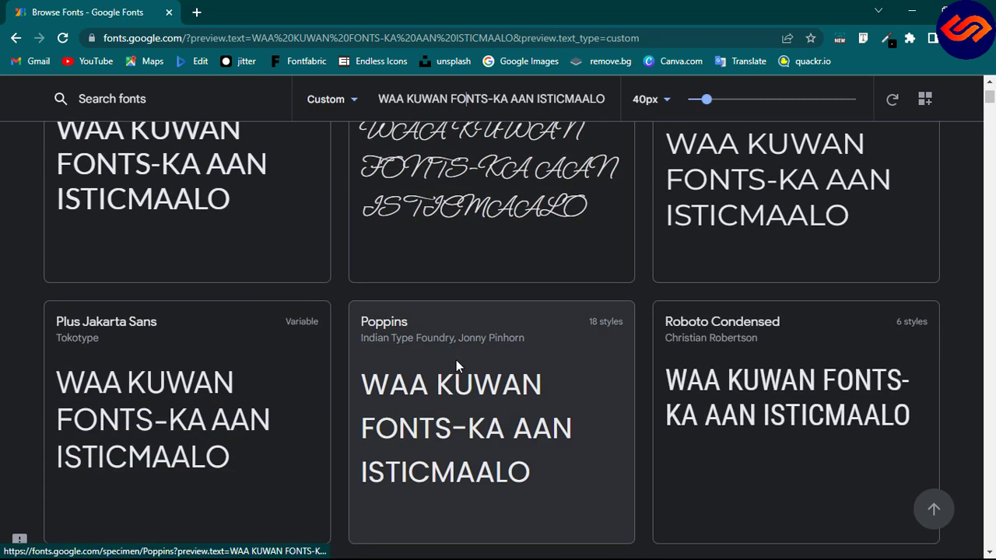
scroll(456, 367, down, 3)
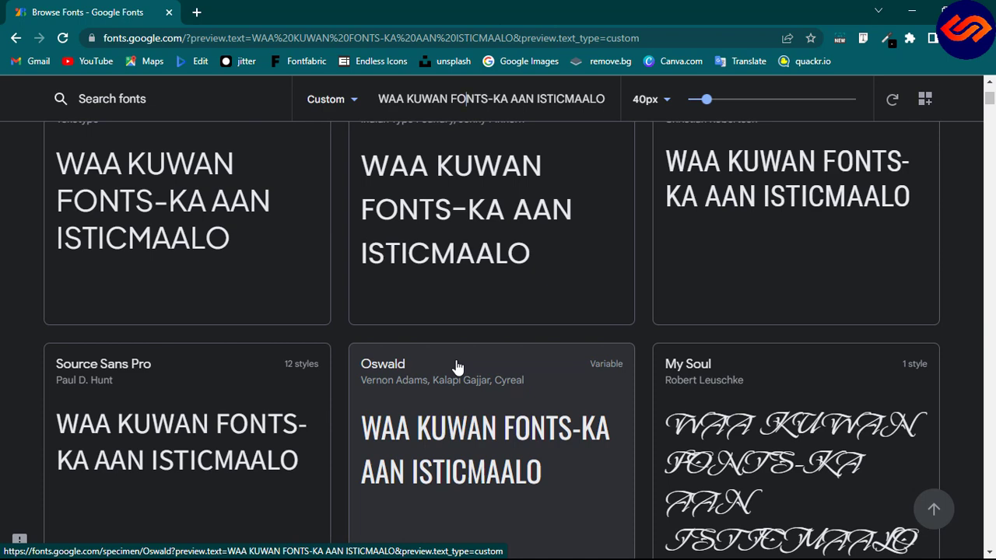
scroll(591, 380, down, 2)
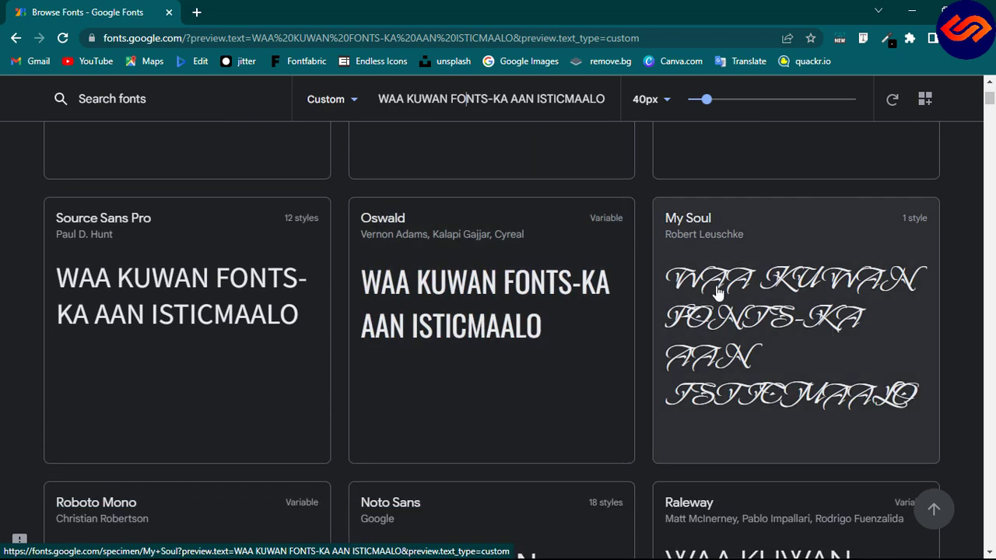
Step: Open the My Soul font family page and review its styles, sample glyphs, description and license information
scroll(718, 293, up, 4)
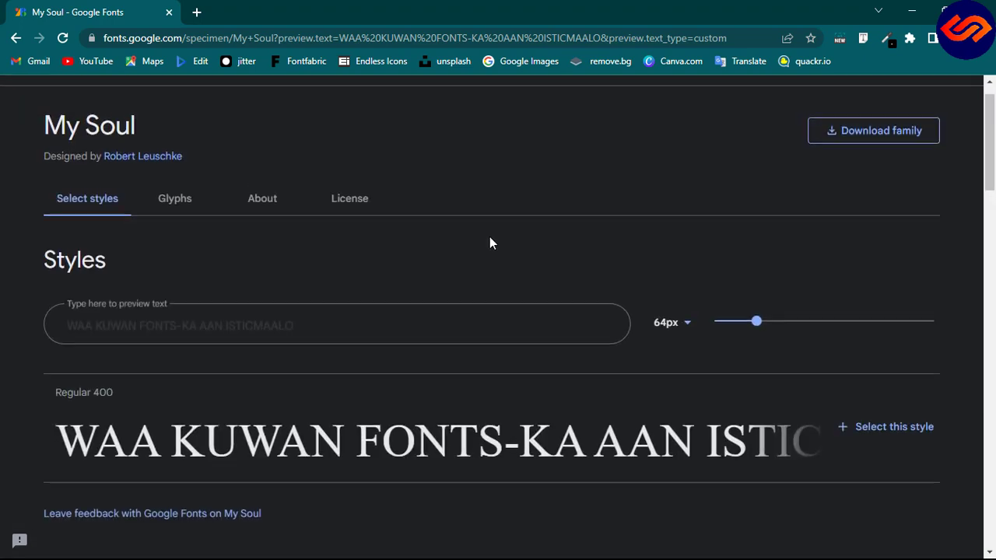
scroll(374, 303, down, 5)
scroll(469, 259, down, 1)
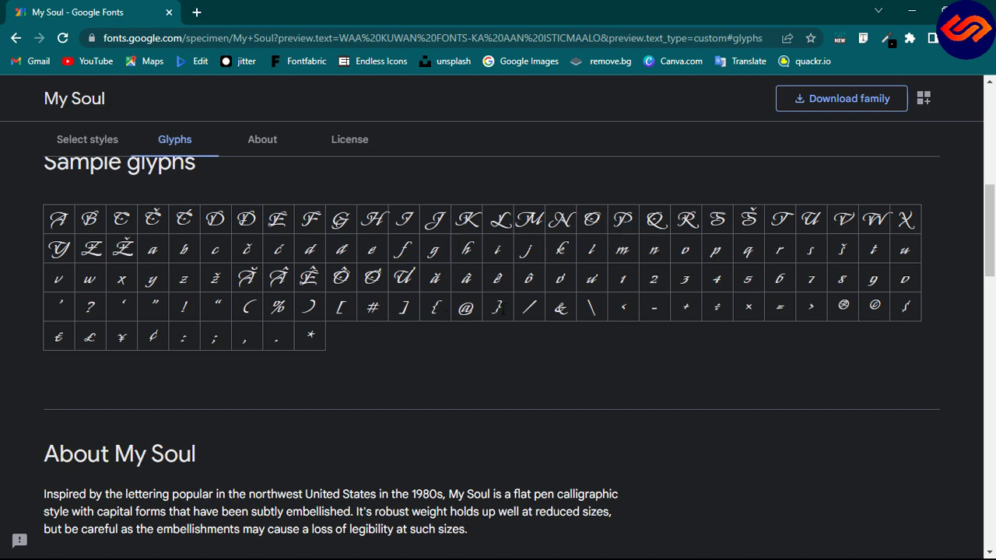
scroll(502, 309, down, 8)
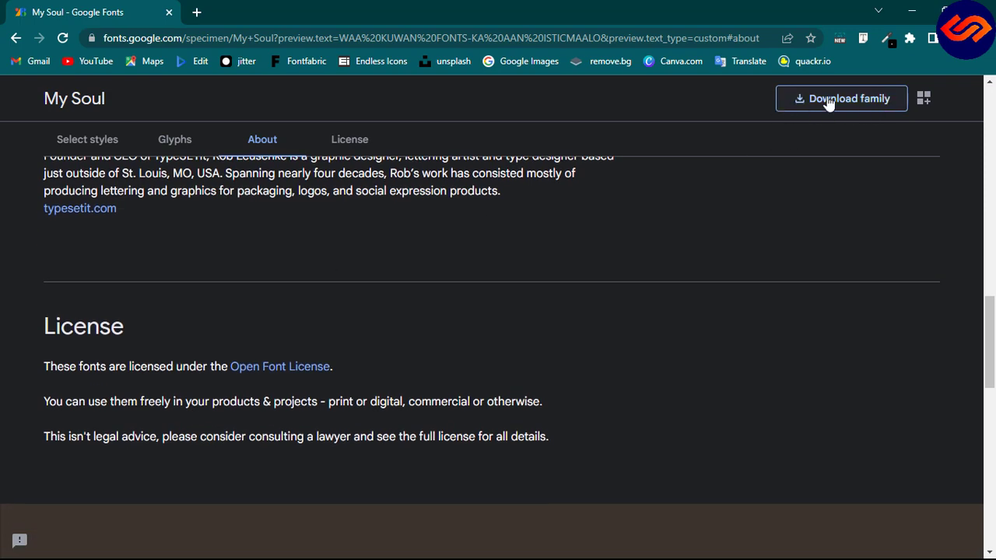
Step: Search Google for "dafont" in a new browser tab
click(197, 12)
click(285, 37)
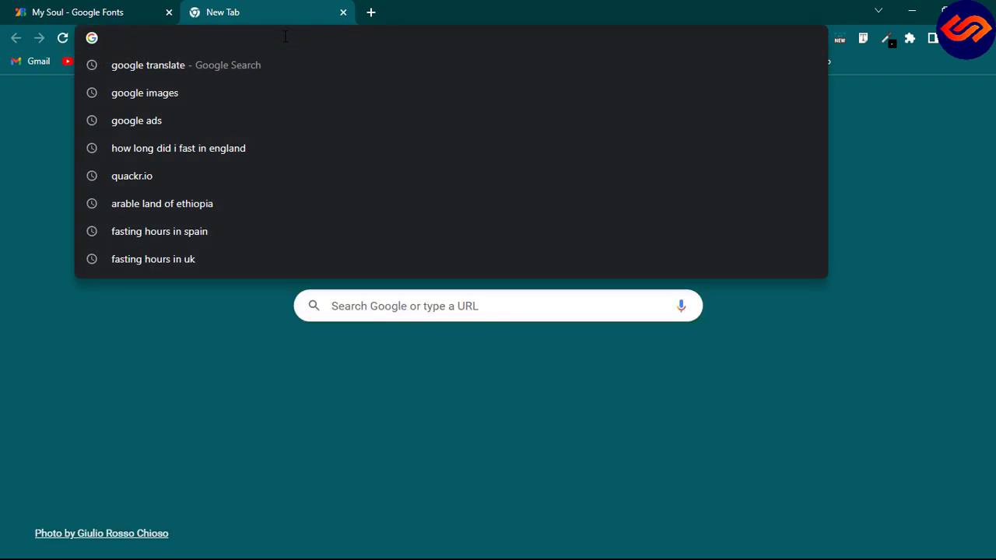
text(dafont)
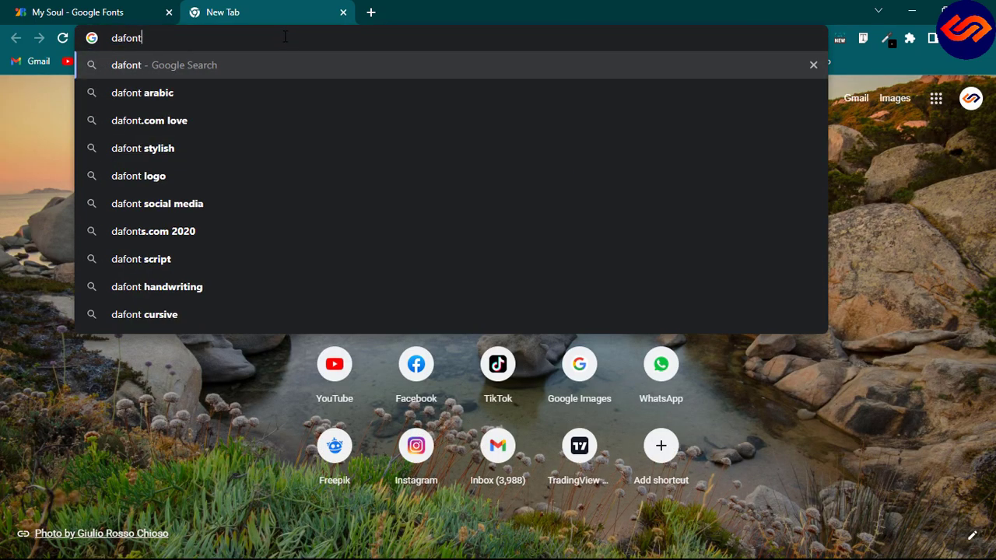
key(Return)
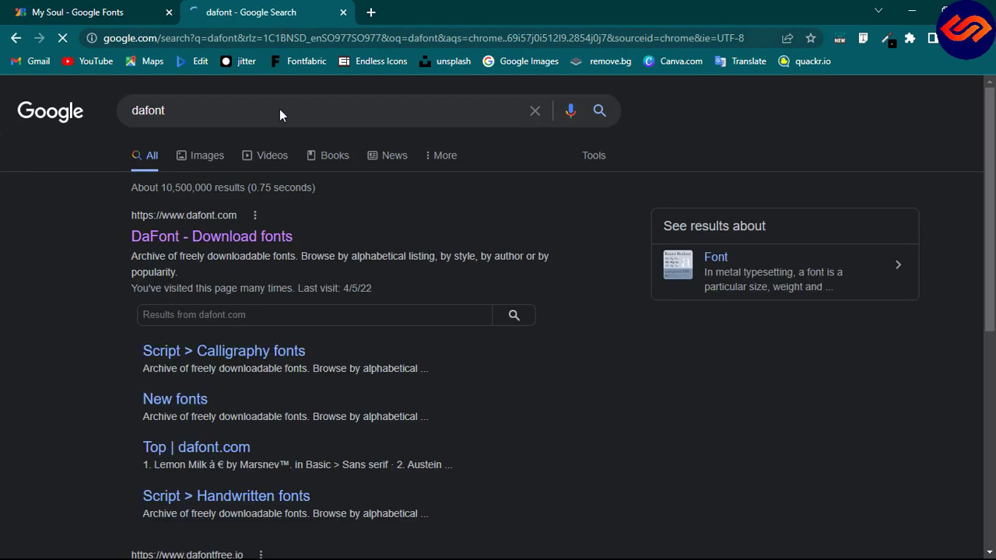
Step: Open the DaFont website from the search results and go to its Script > School font category
click(207, 247)
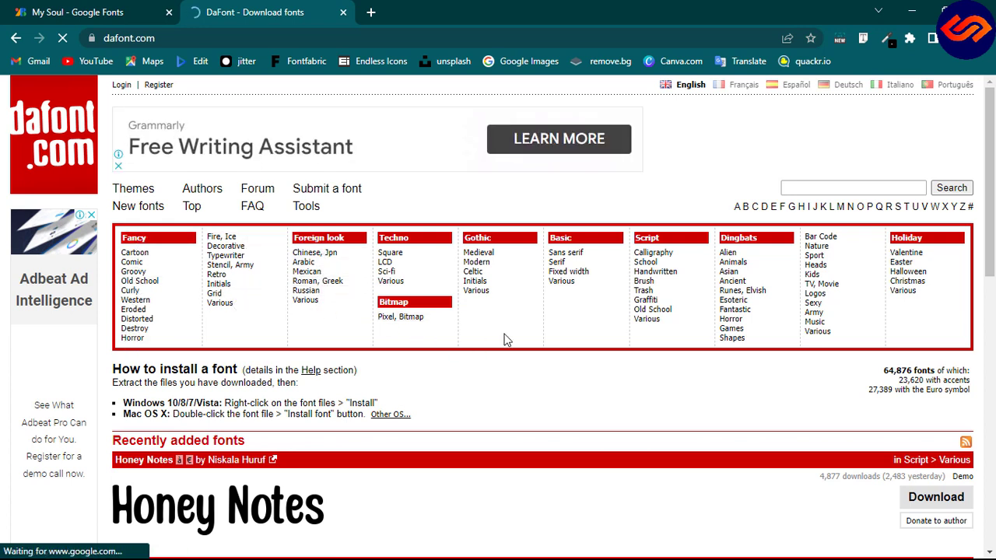
click(646, 262)
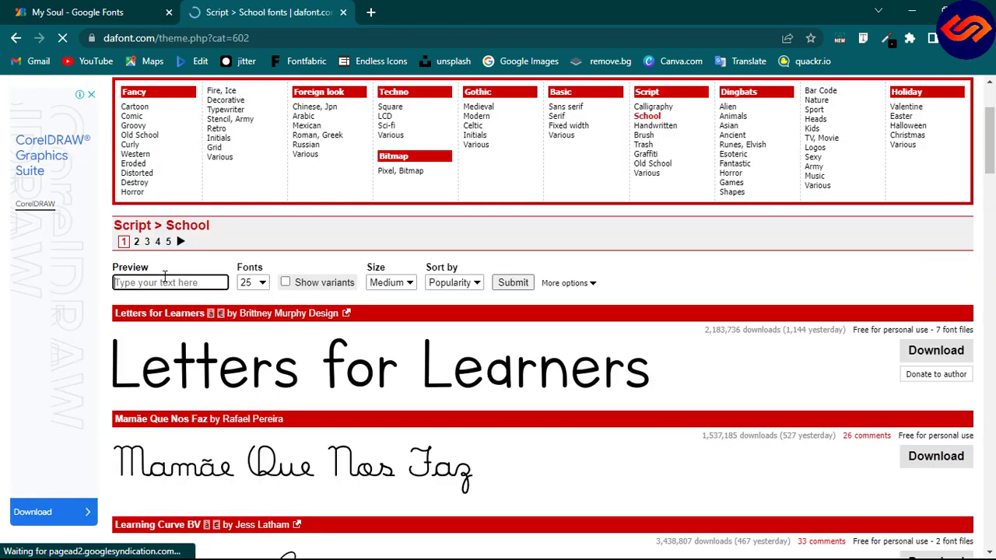
Step: Preview the School fonts with the suggested person's name as the sample text and look through the previews
click(134, 285)
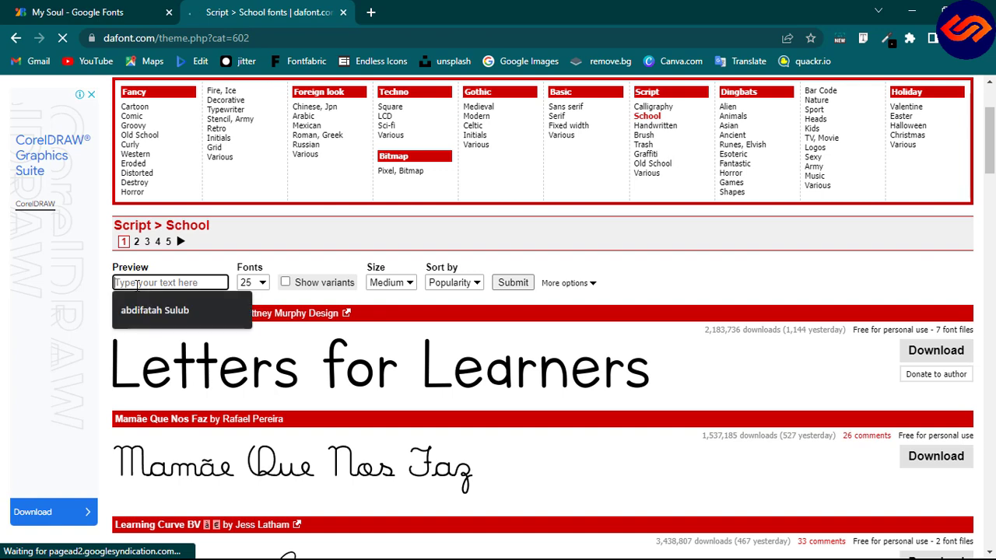
click(181, 309)
click(511, 282)
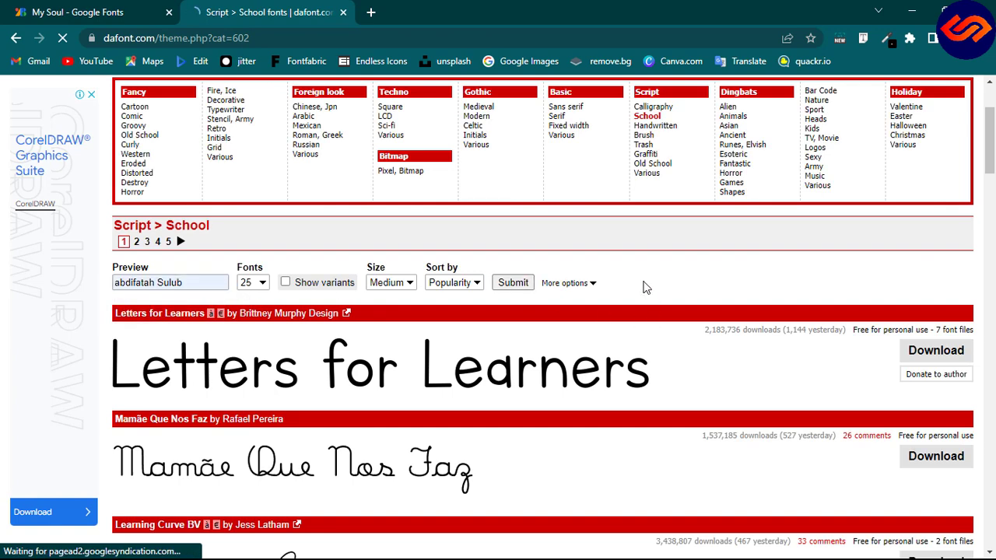
scroll(523, 357, down, 1)
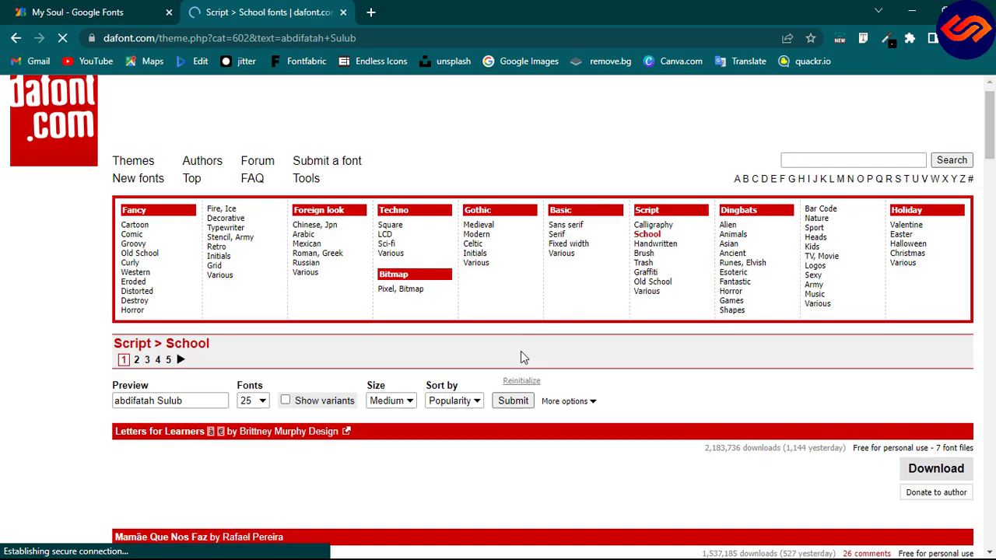
scroll(520, 357, down, 2)
scroll(522, 357, down, 3)
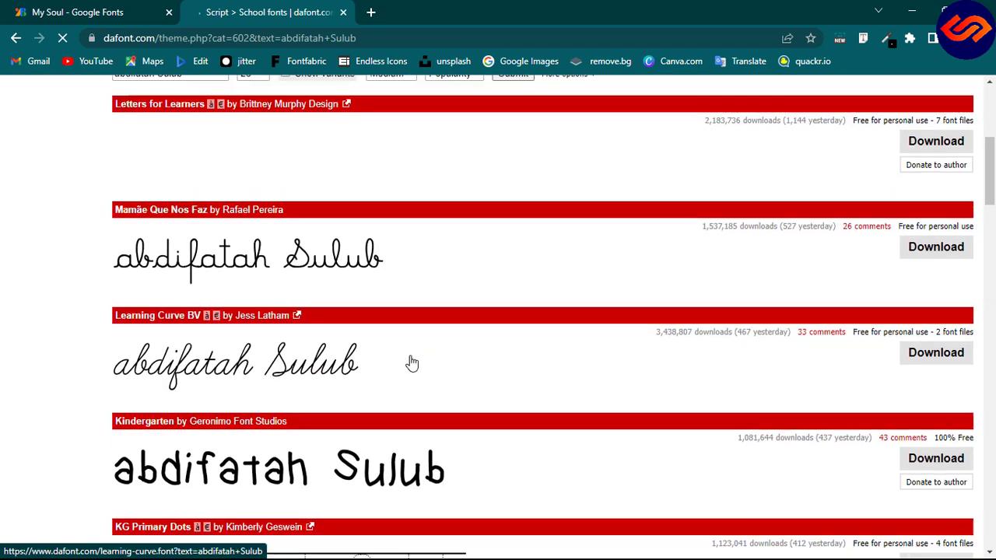
scroll(412, 363, up, 2)
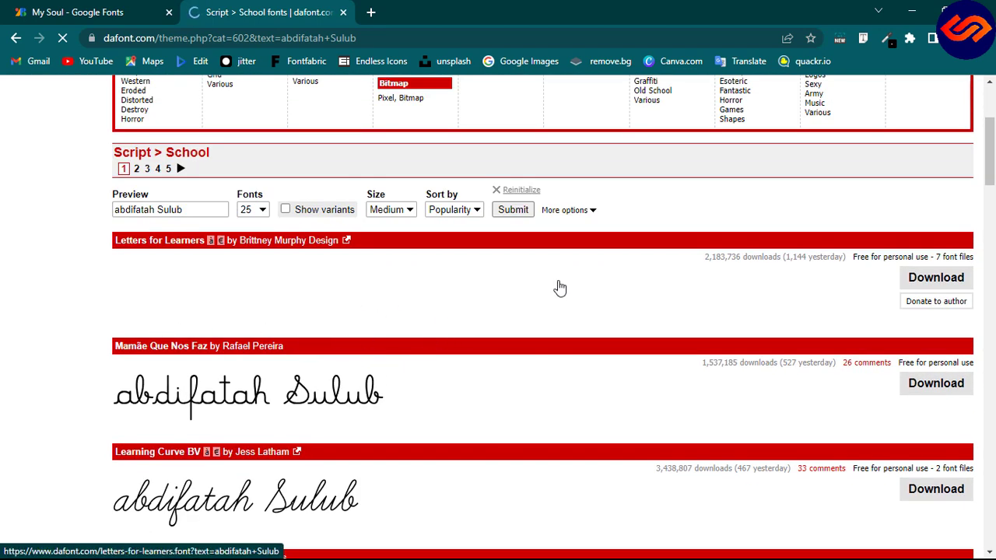
Step: Replace the School fonts' preview text with "waa kuwan fonts-ka", apply it and browse the font previews
triple_click(203, 210)
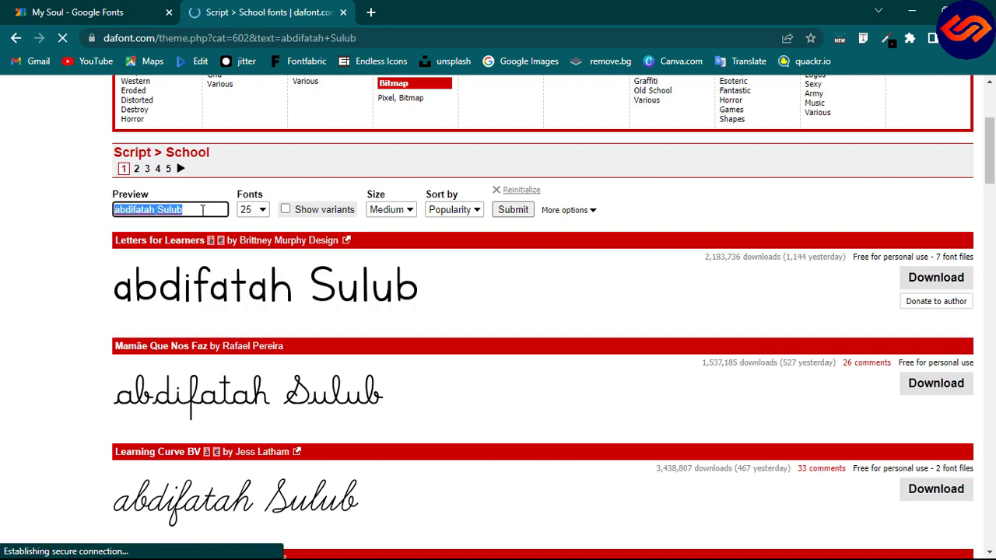
key(BackSpace)
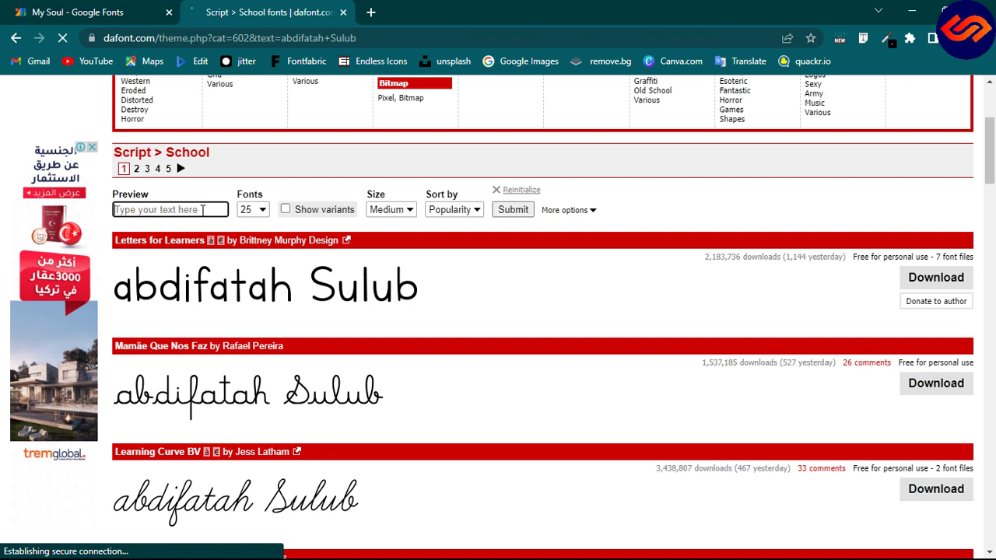
text(waa kuwan fonts-ka)
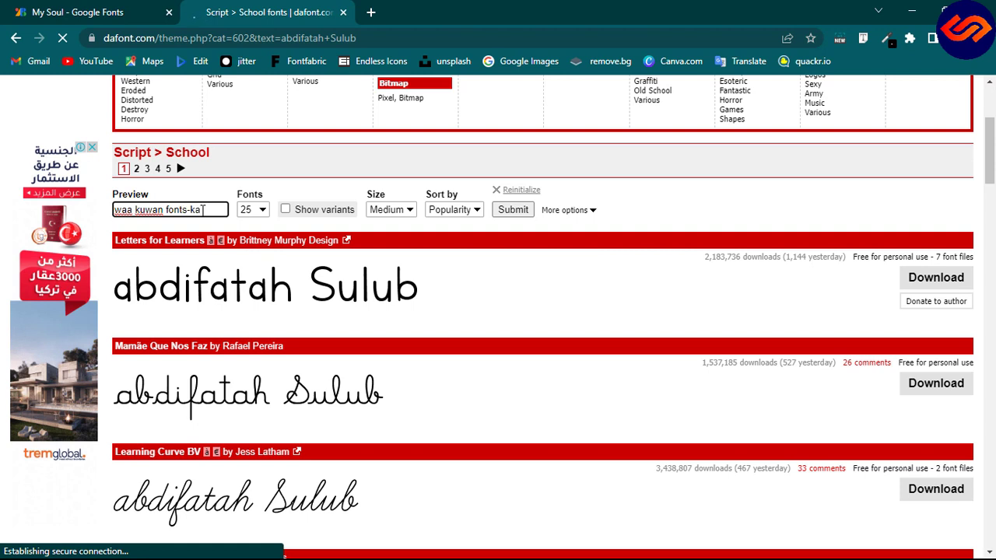
click(526, 215)
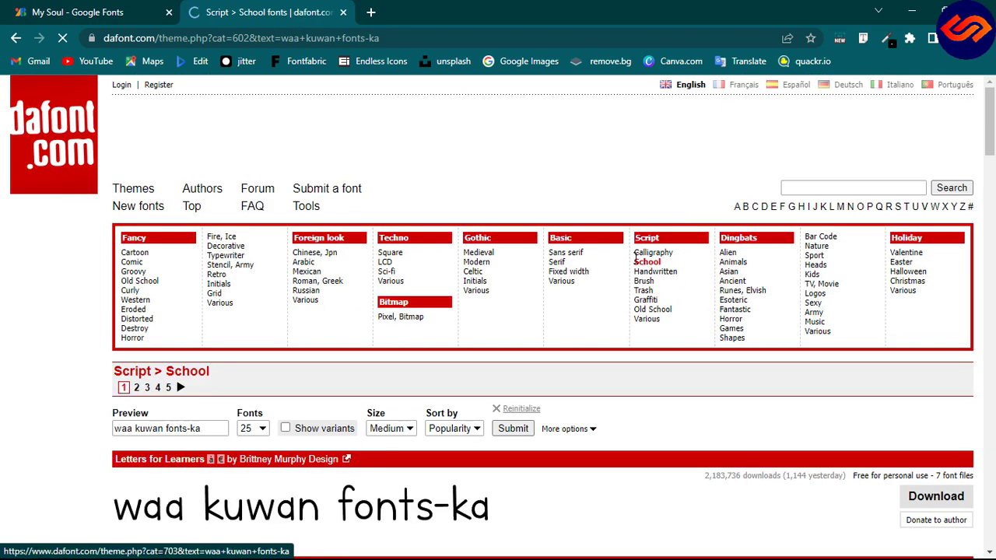
scroll(579, 326, down, 6)
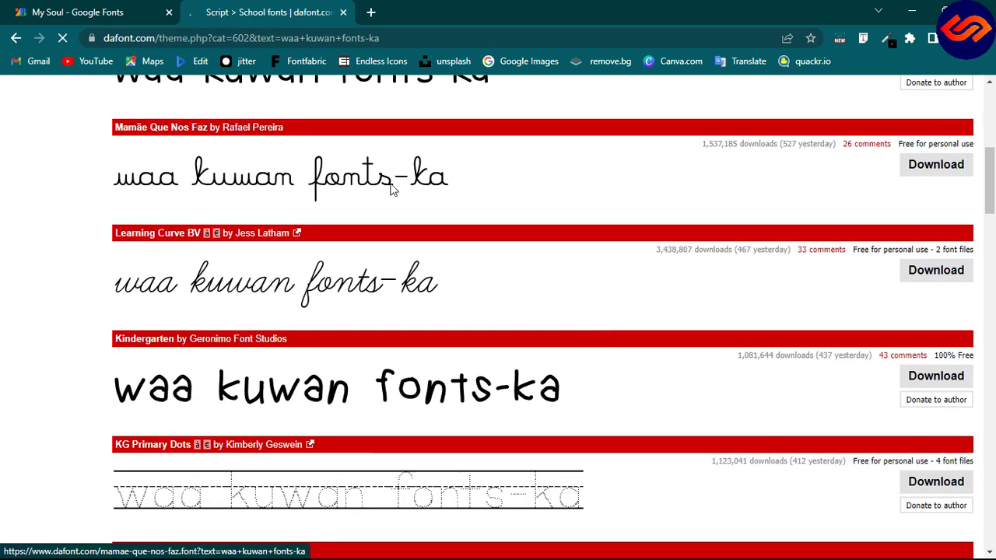
scroll(198, 288, down, 11)
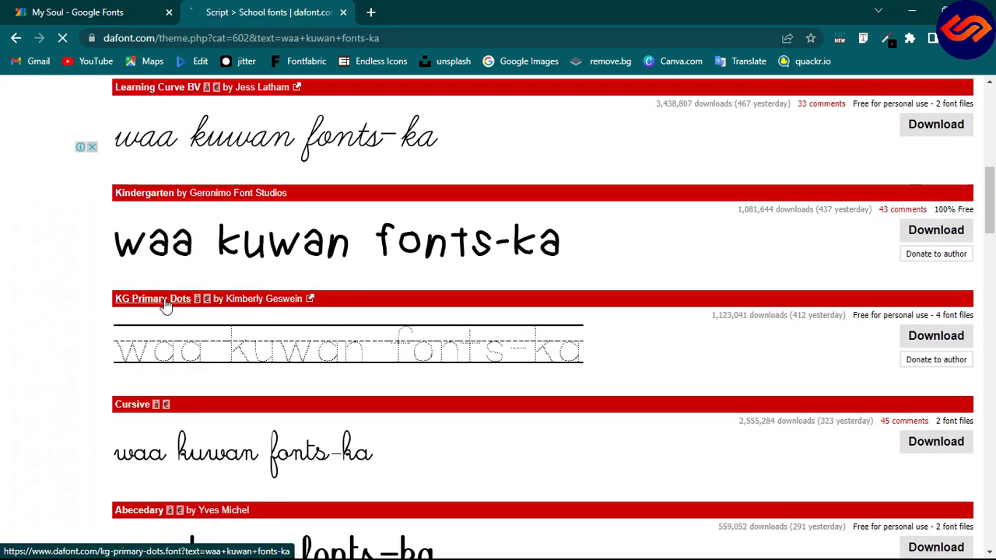
scroll(376, 354, up, 4)
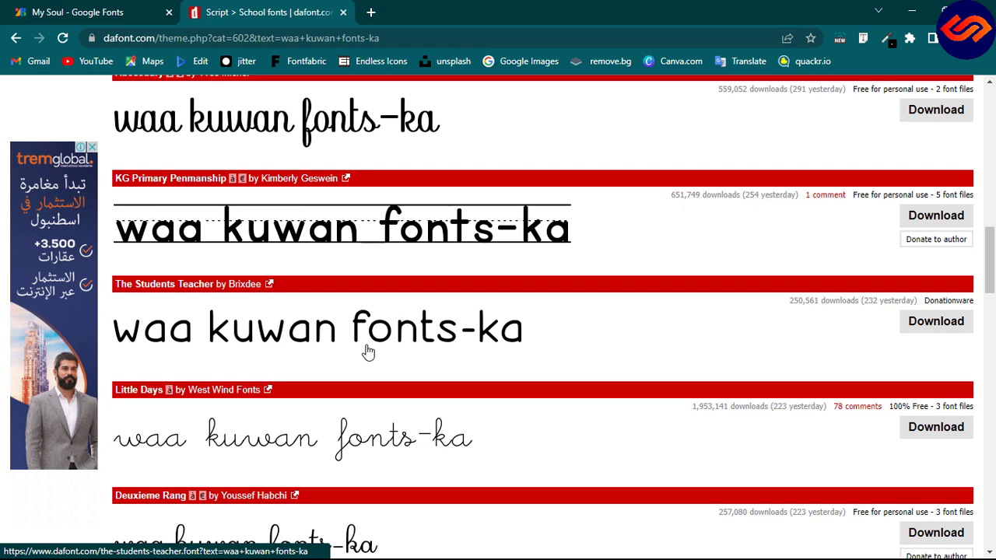
scroll(368, 351, down, 2)
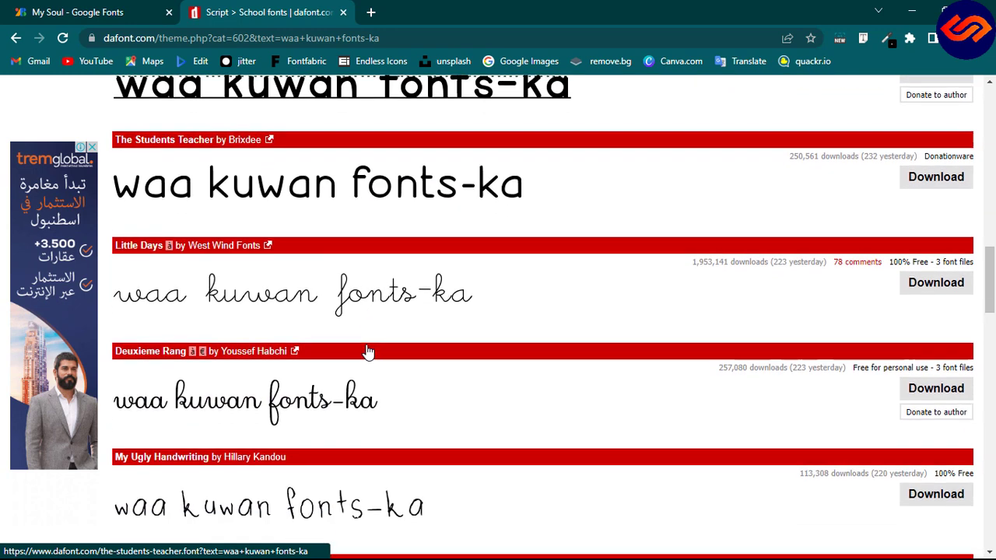